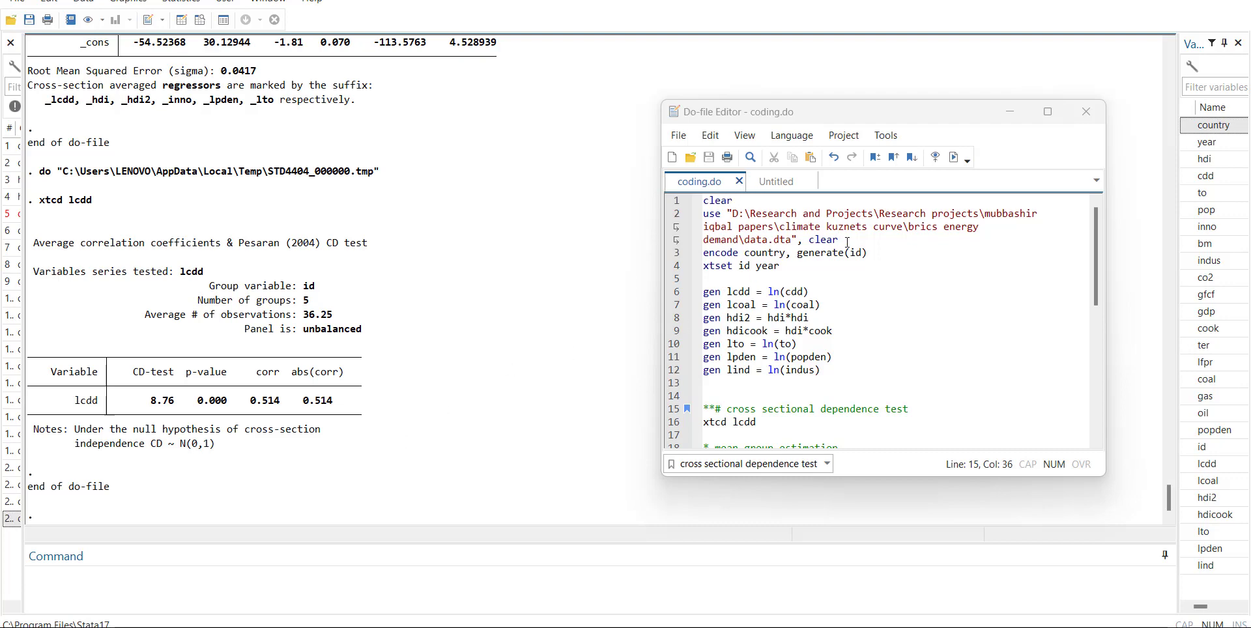
Step: Run the clear and data.dta loading lines from the do-file
left_click_drag(868, 239, 704, 200)
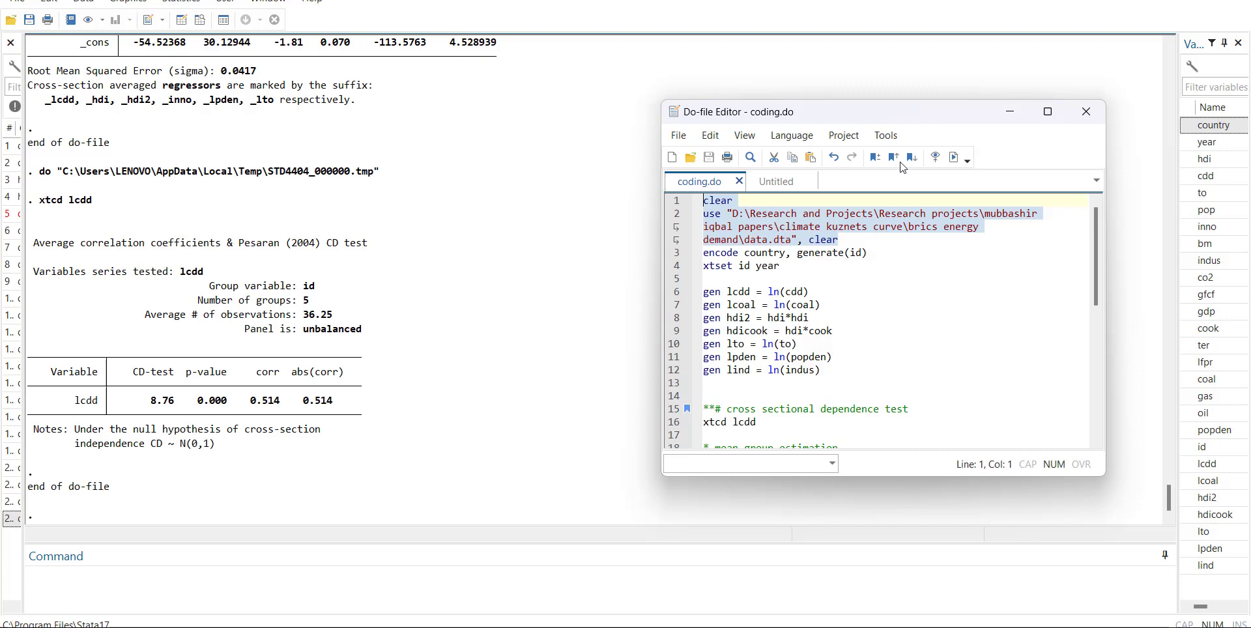
left_click(960, 160)
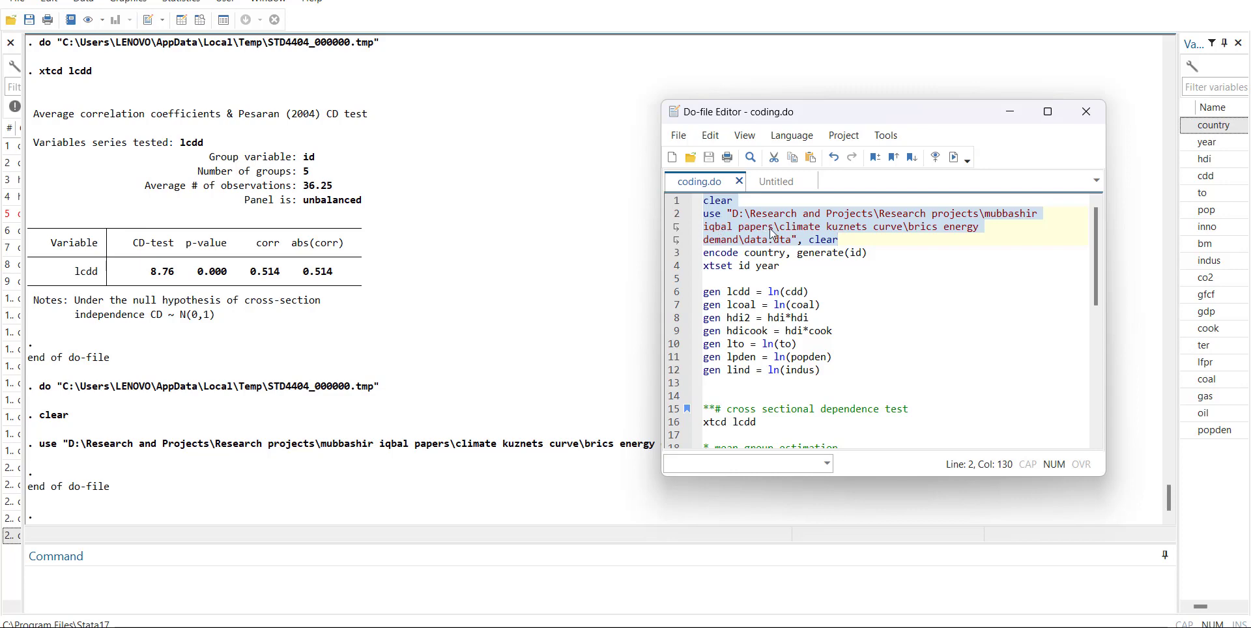
left_click(751, 226)
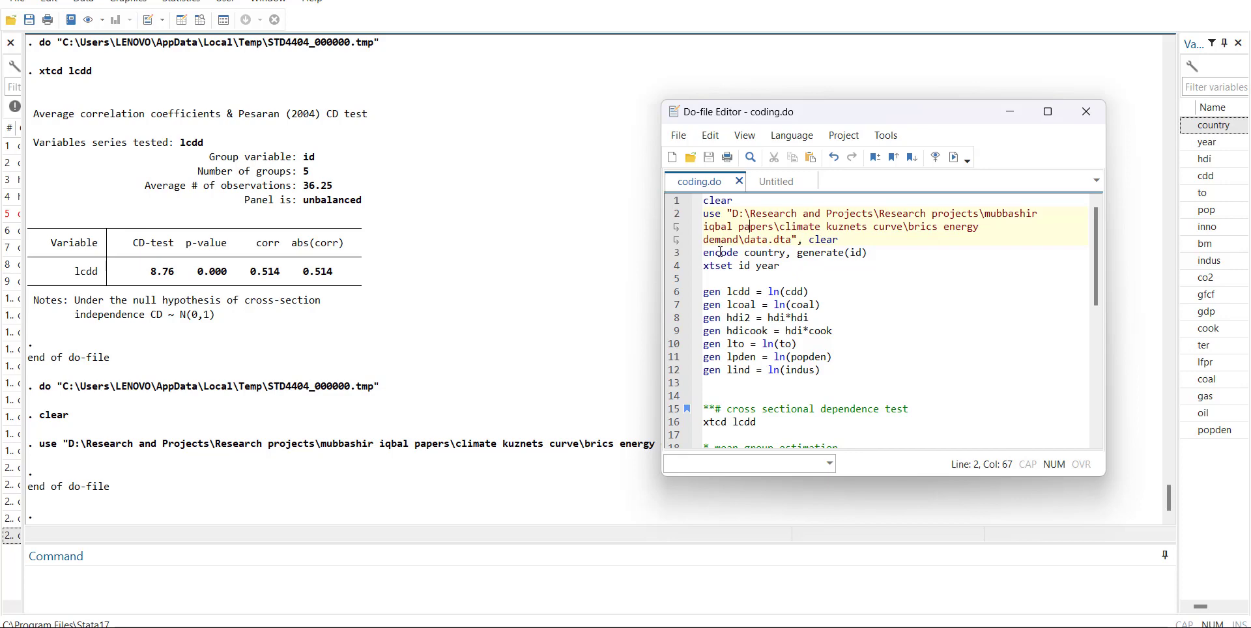
left_click(669, 256)
key("Right")
Step: Check the loaded data, then encode country into a new id variable
left_click(182, 19)
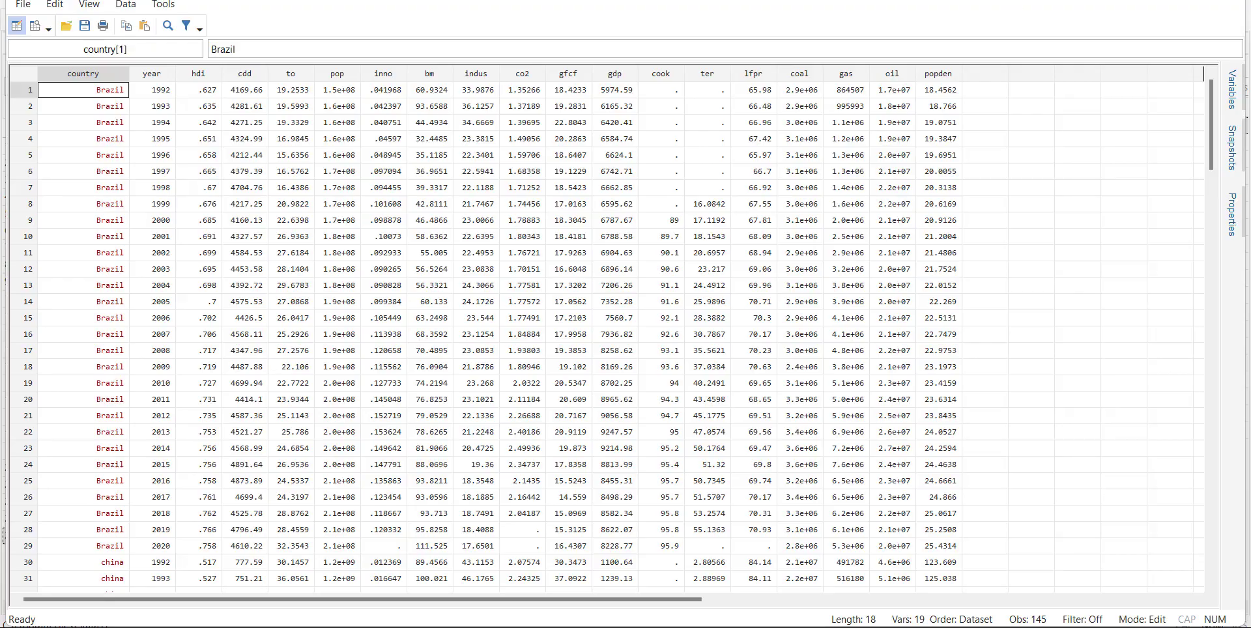
left_click(1241, 2)
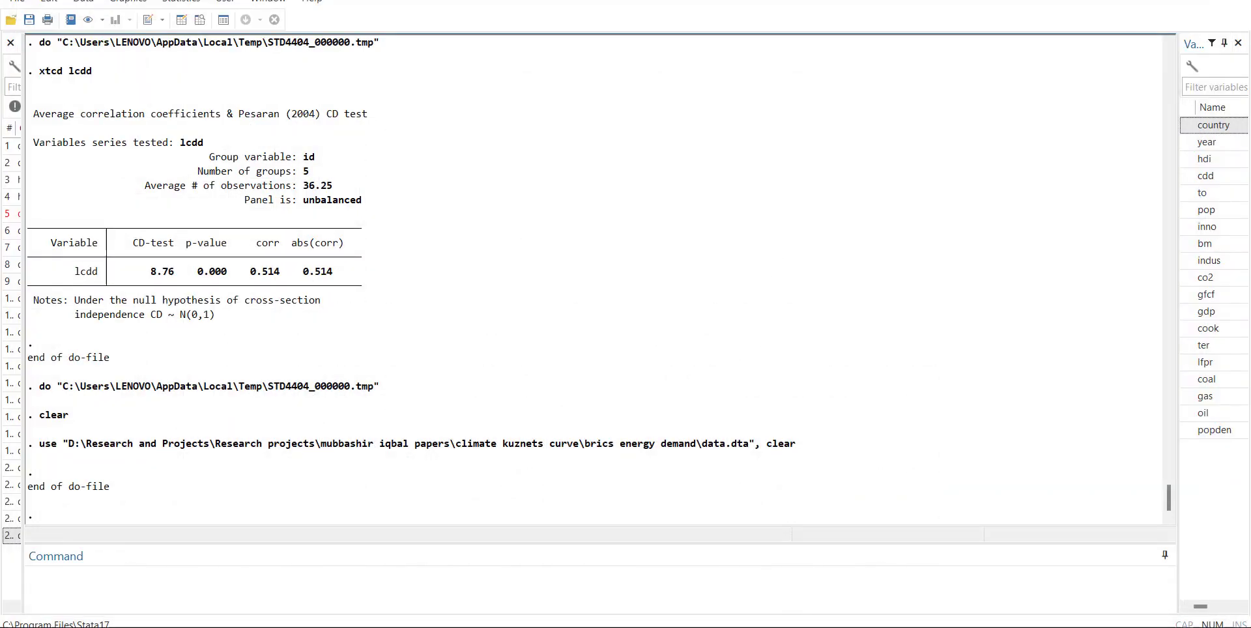
mouse_move(831, 512)
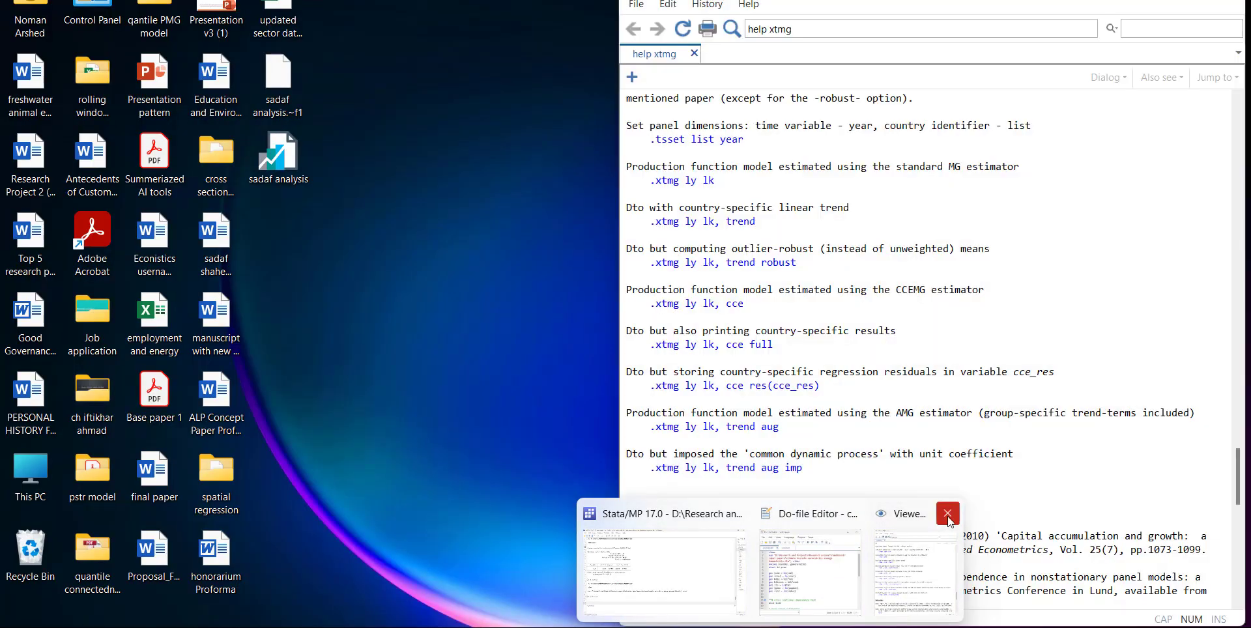
left_click(947, 513)
left_click(847, 554)
left_click(666, 254)
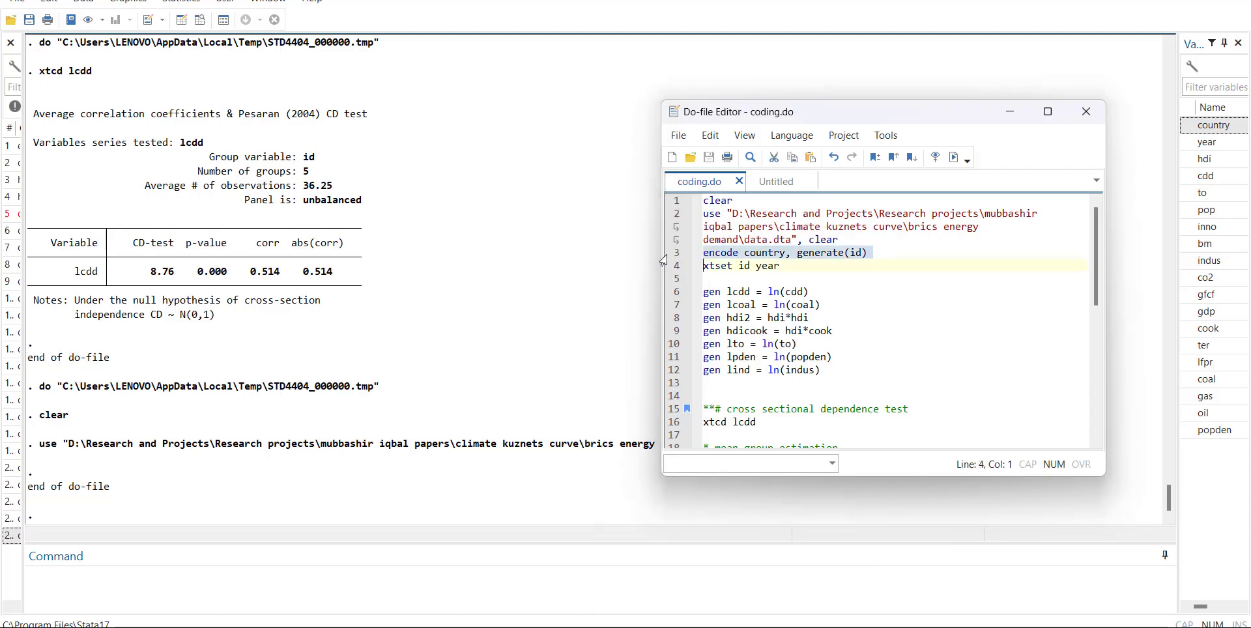
left_click(956, 160)
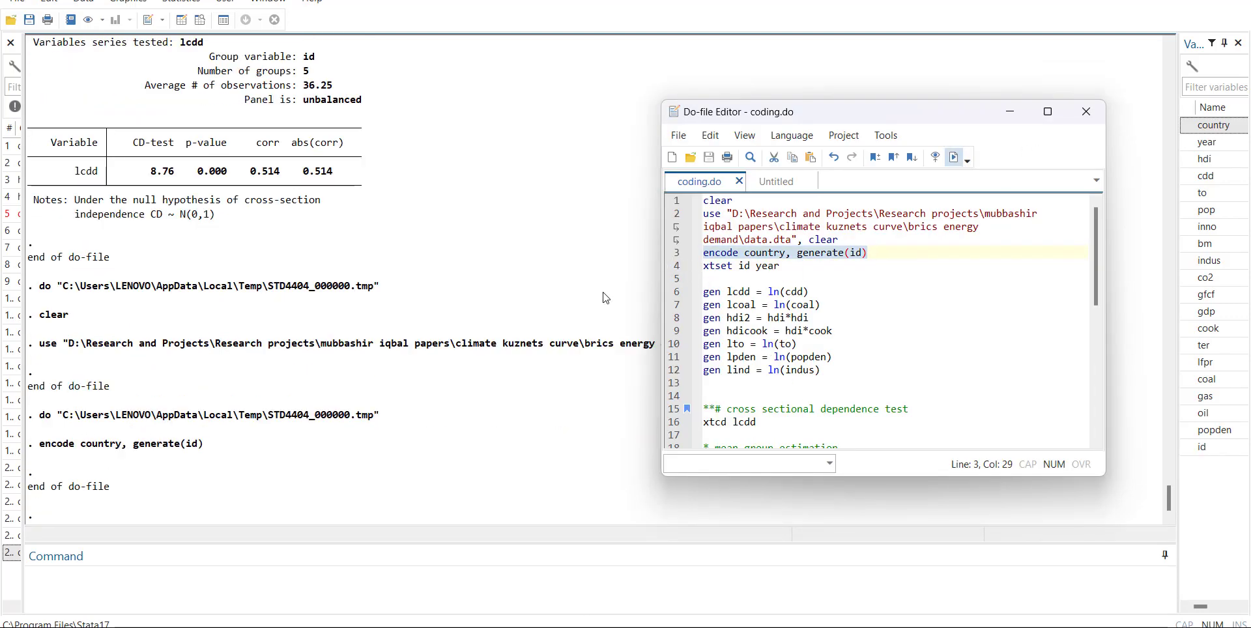
left_click(182, 22)
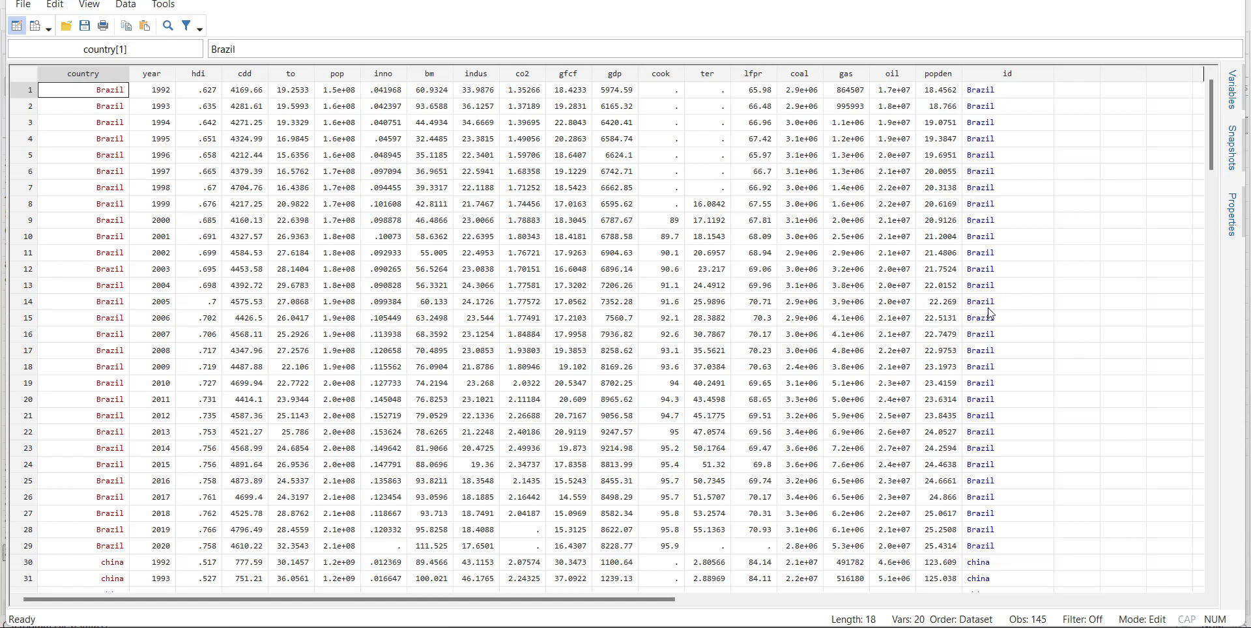
scroll(990, 318, "down", 4)
scroll(1045, 479, "down", 12)
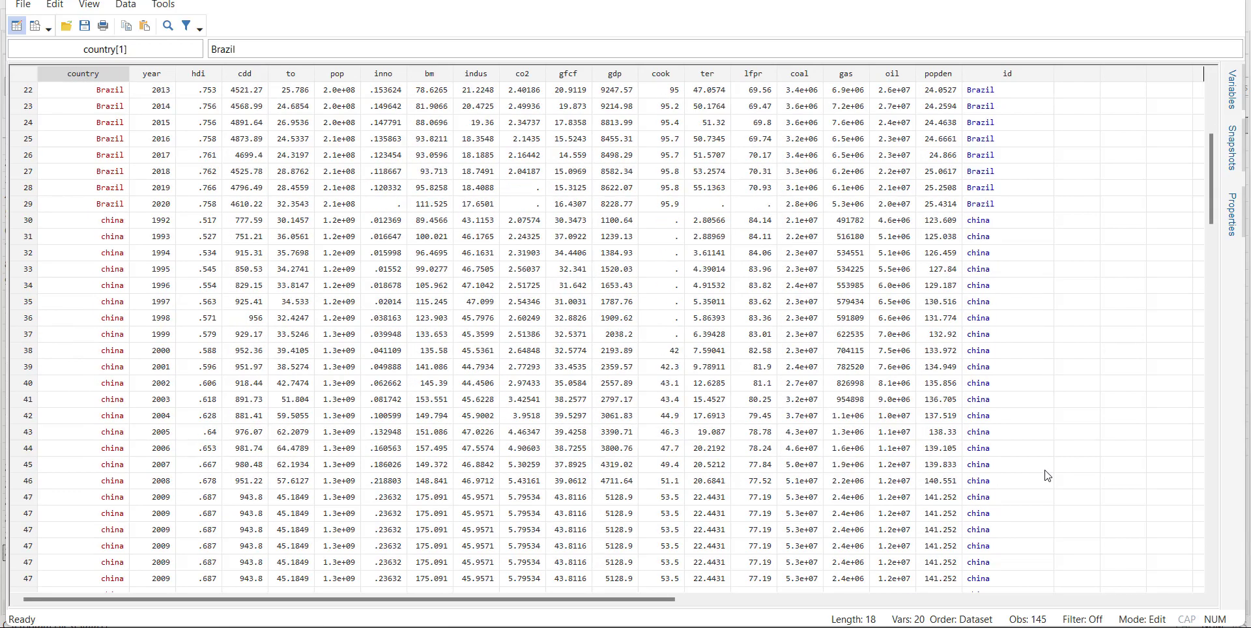
scroll(1040, 495, "down", 14)
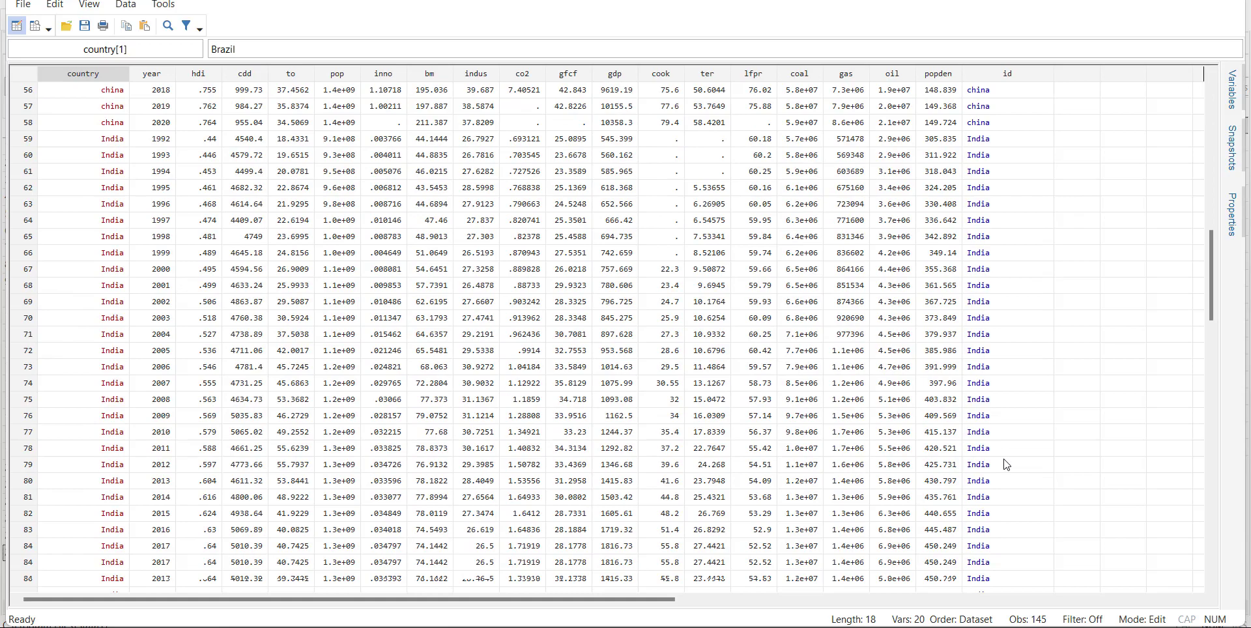
scroll(1007, 464, "down", 11)
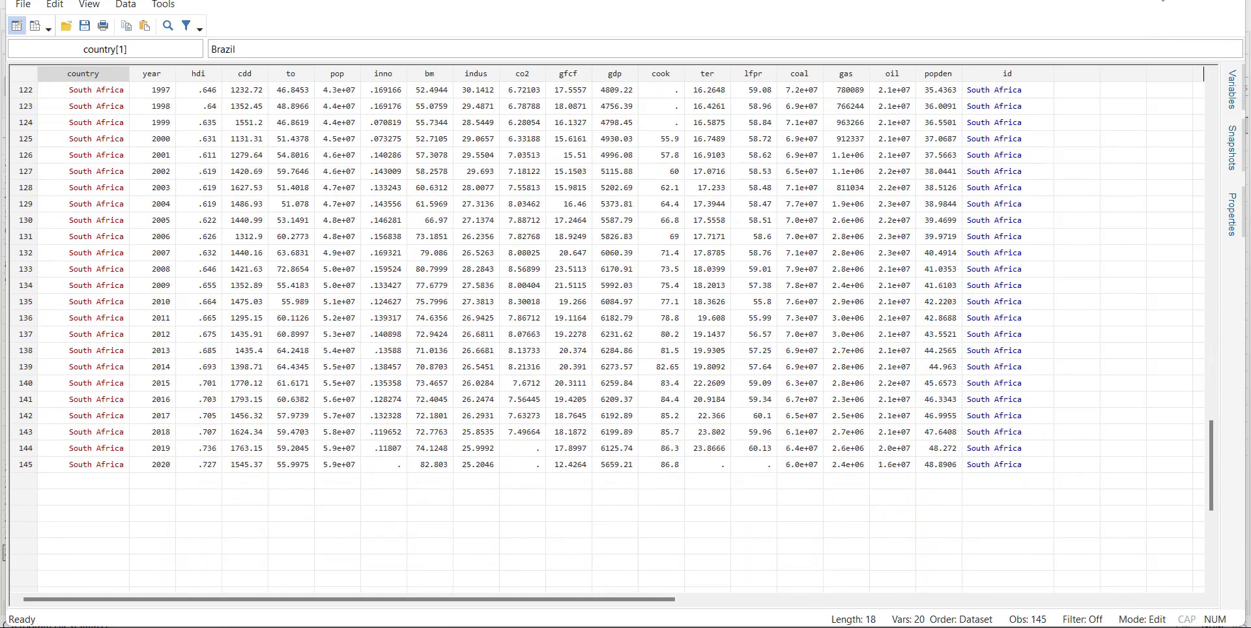
left_click(1223, 2)
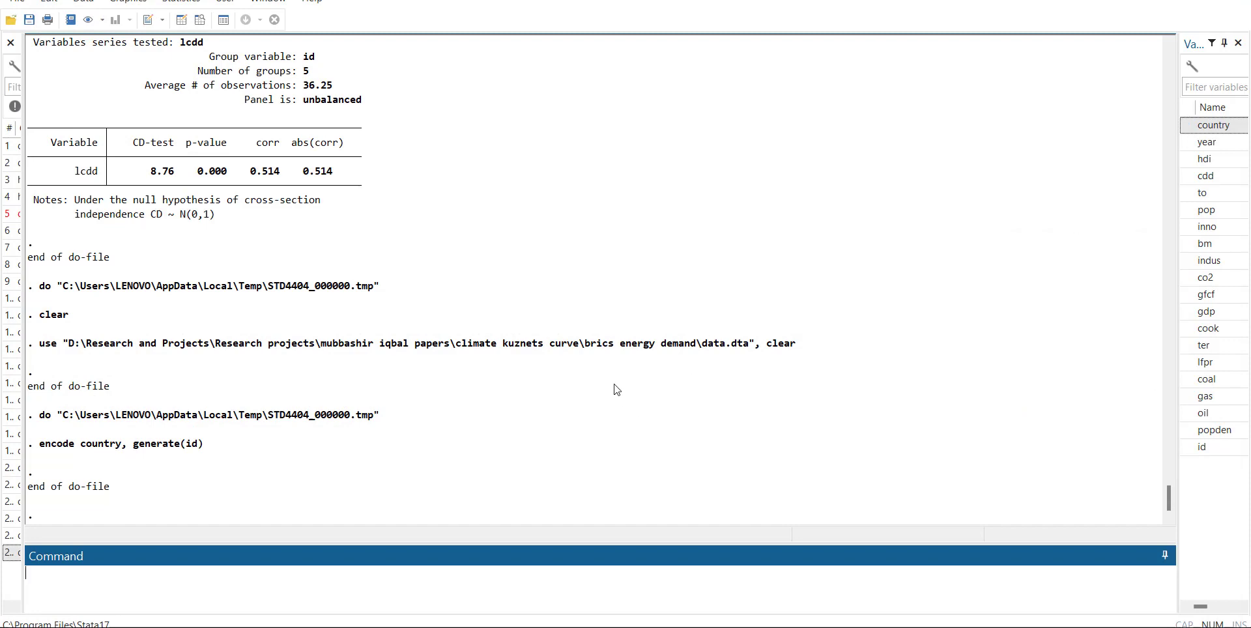
Step: Declare the panel with xtset id year (1992–2020)
mouse_move(769, 627)
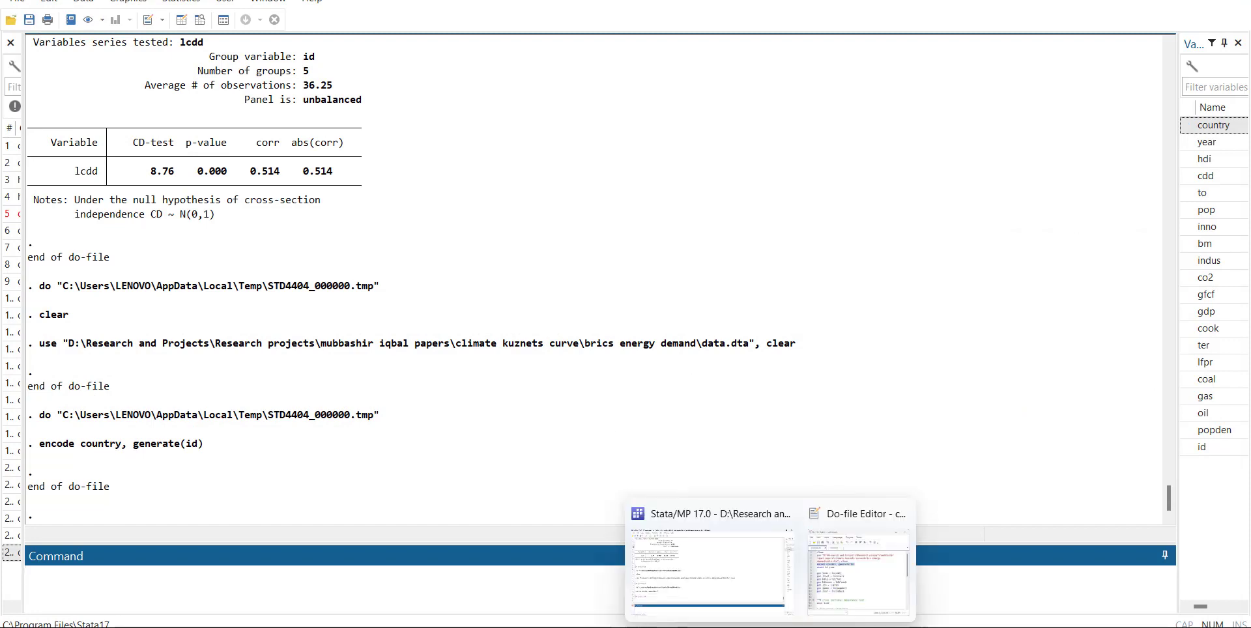
left_click(842, 571)
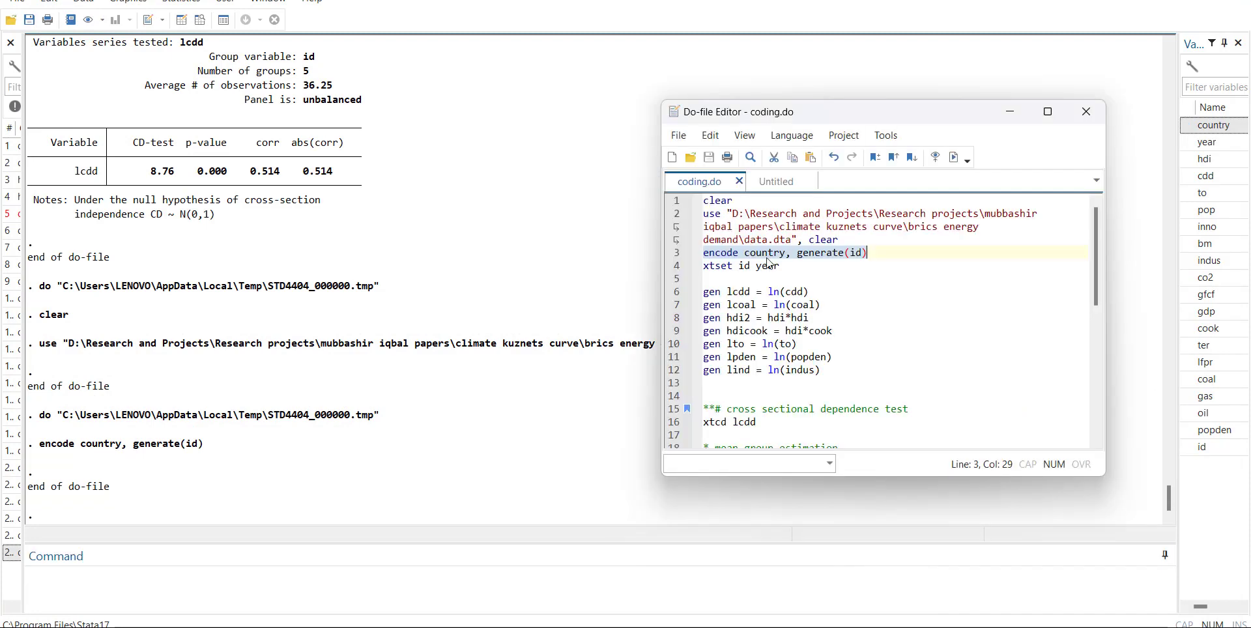
left_click(684, 272)
left_click(684, 276)
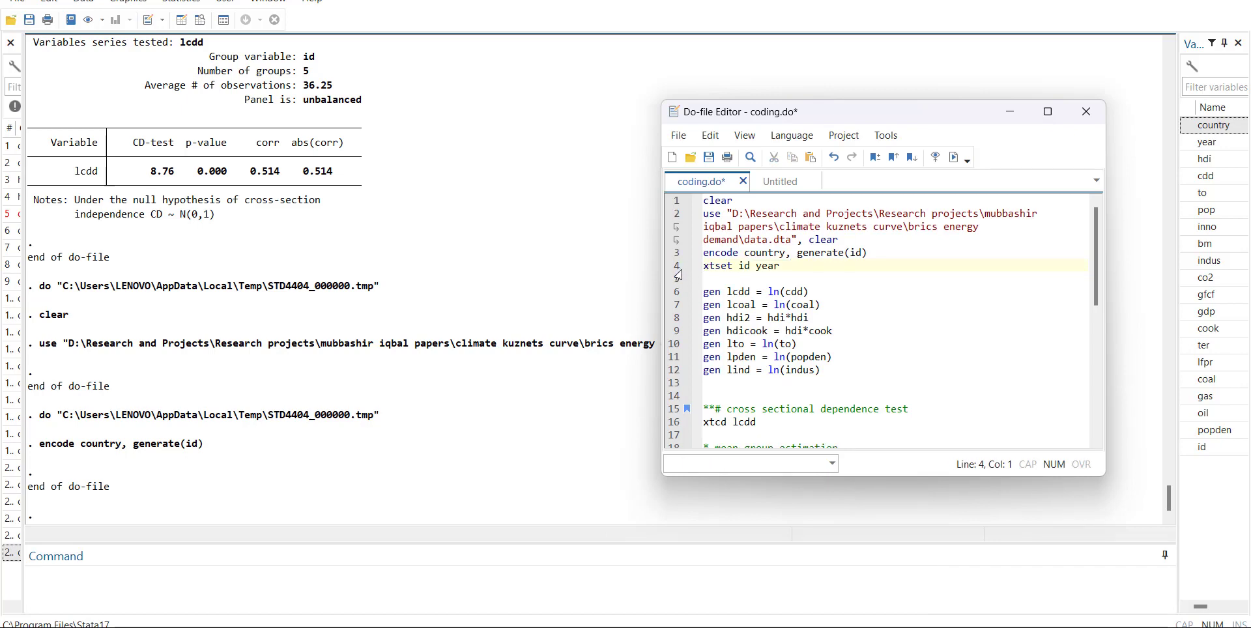
left_click(677, 271)
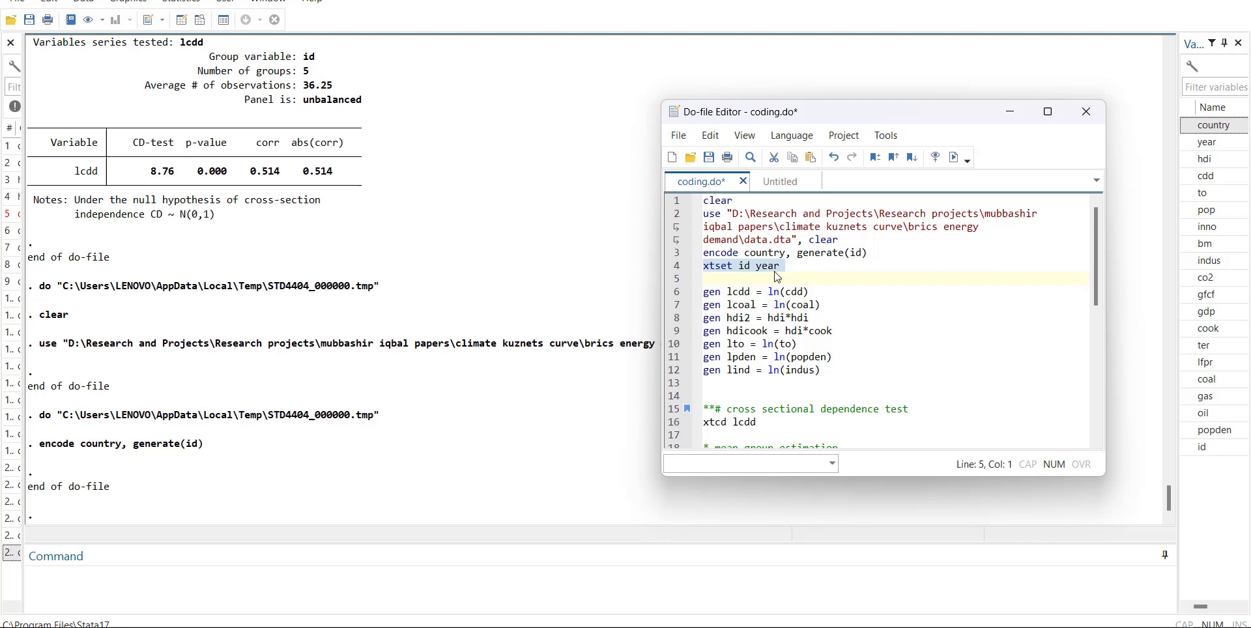
left_click(952, 157)
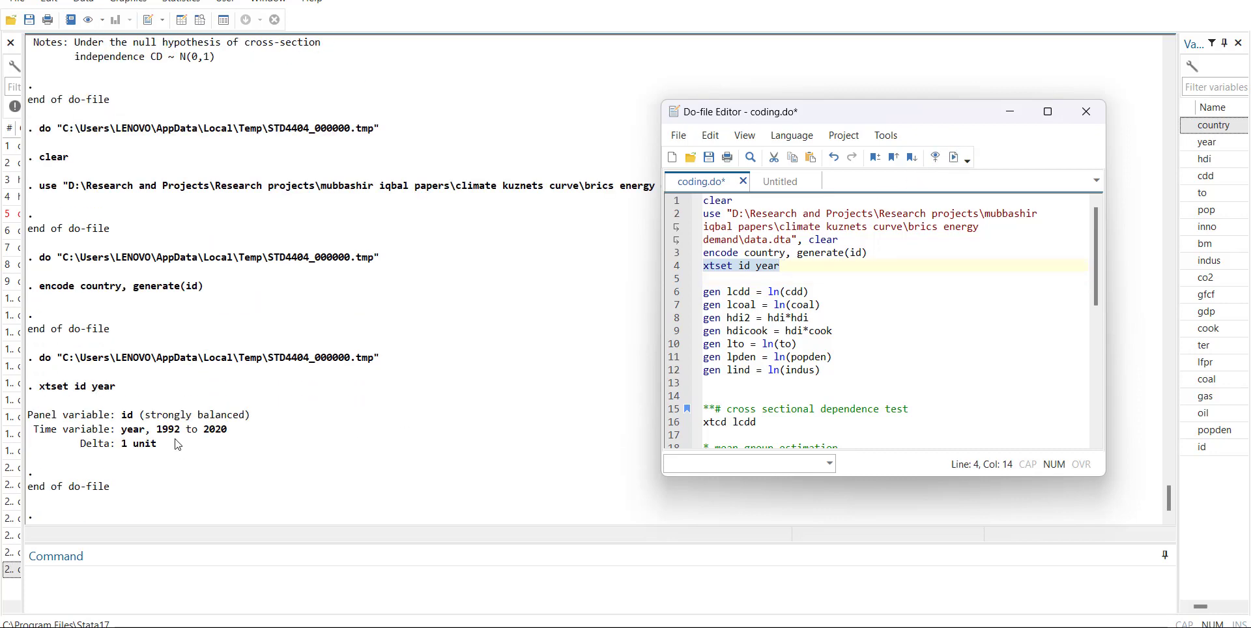
left_click(781, 292)
Step: Run the seven gen lines creating lcdd, lcoal, hdi2, hdicook, lto, lpden and lind
left_click_drag(844, 380, 671, 280)
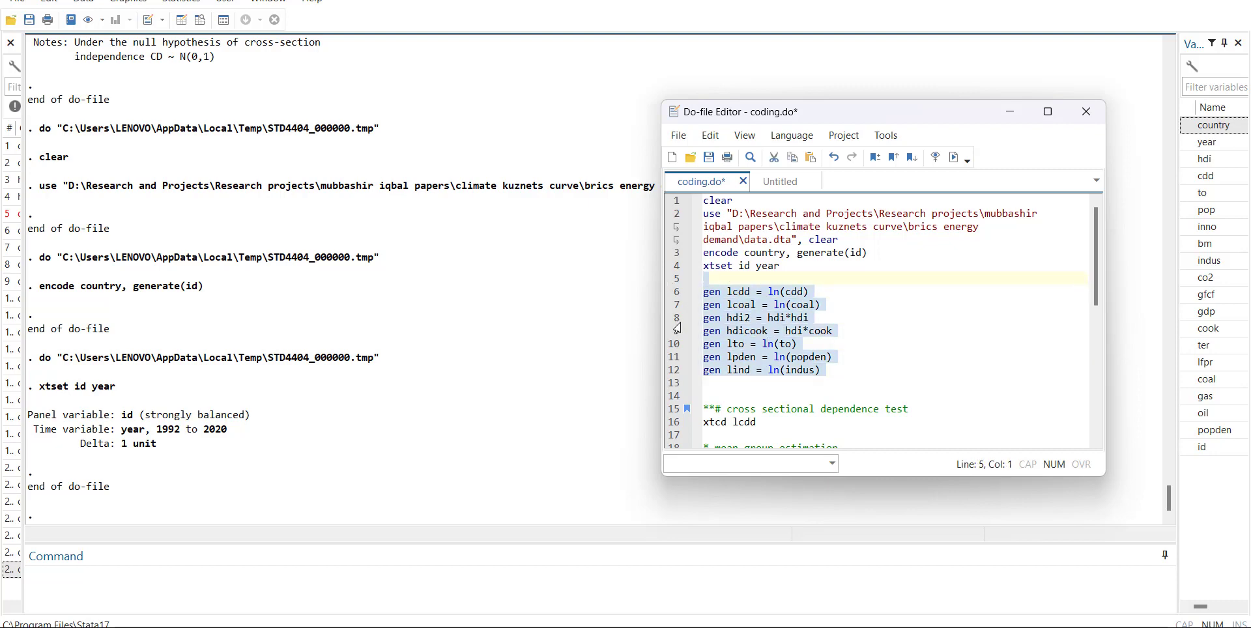
left_click(954, 157)
left_click(732, 290)
left_click(787, 304)
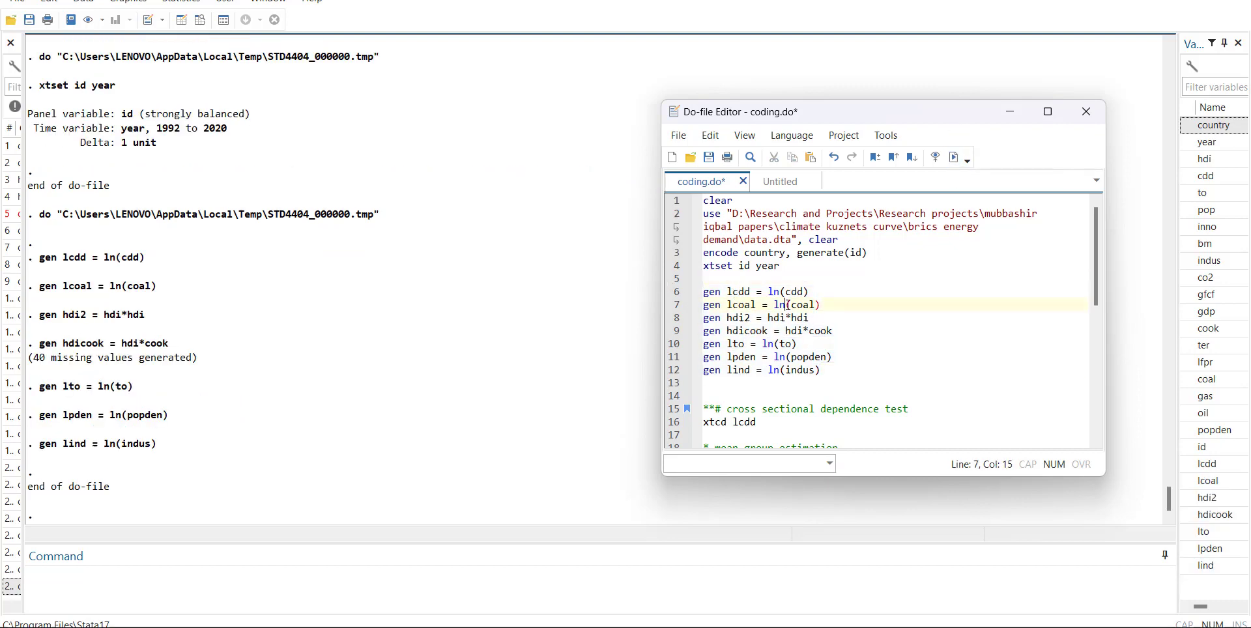
left_click(731, 337)
left_click(754, 384)
scroll(754, 388, "down", 2)
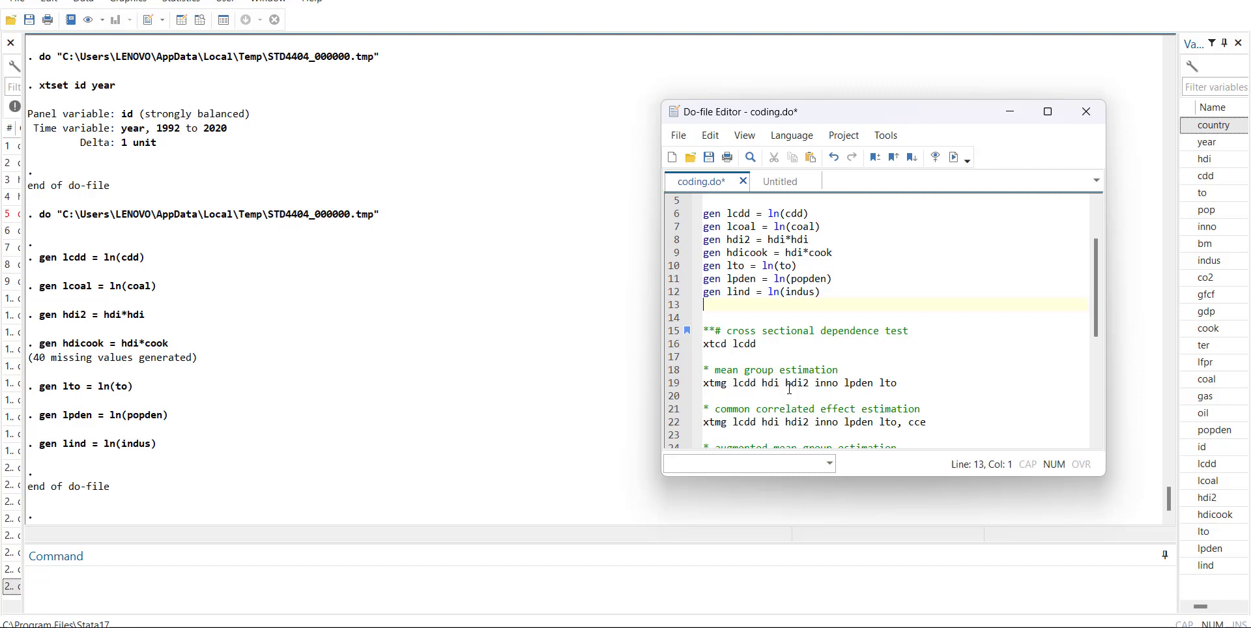
Step: Run xtcd lcdd, giving CD 8.76, p-value 0.000 and correlation 0.514
left_click(677, 349)
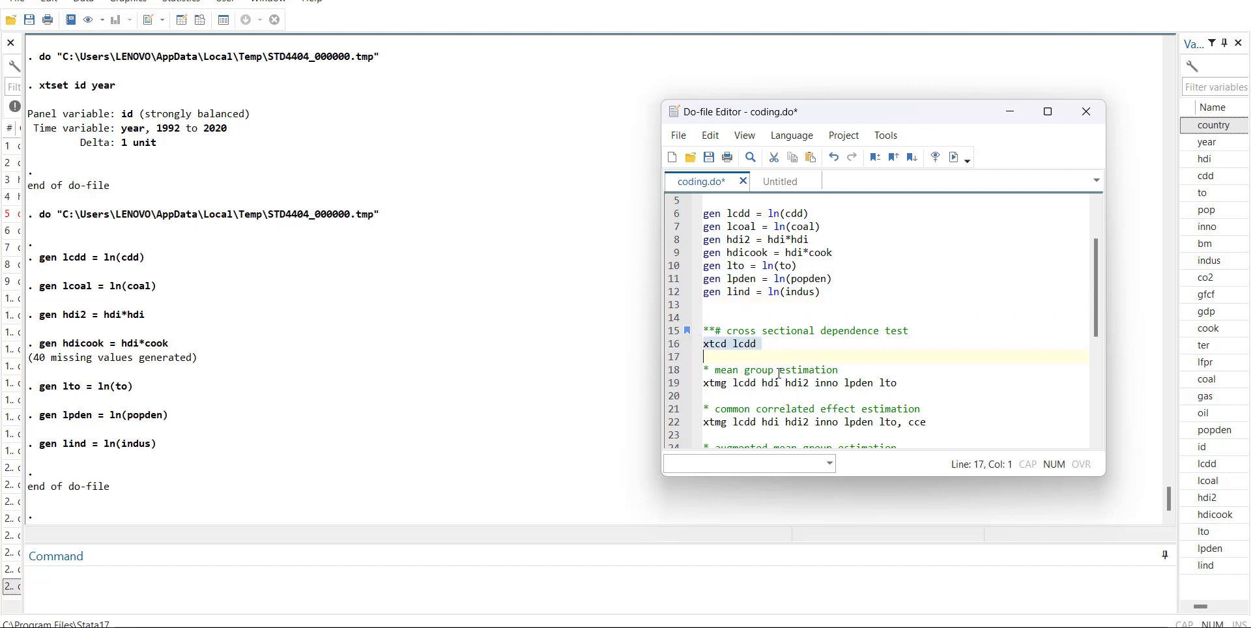
left_click(953, 158)
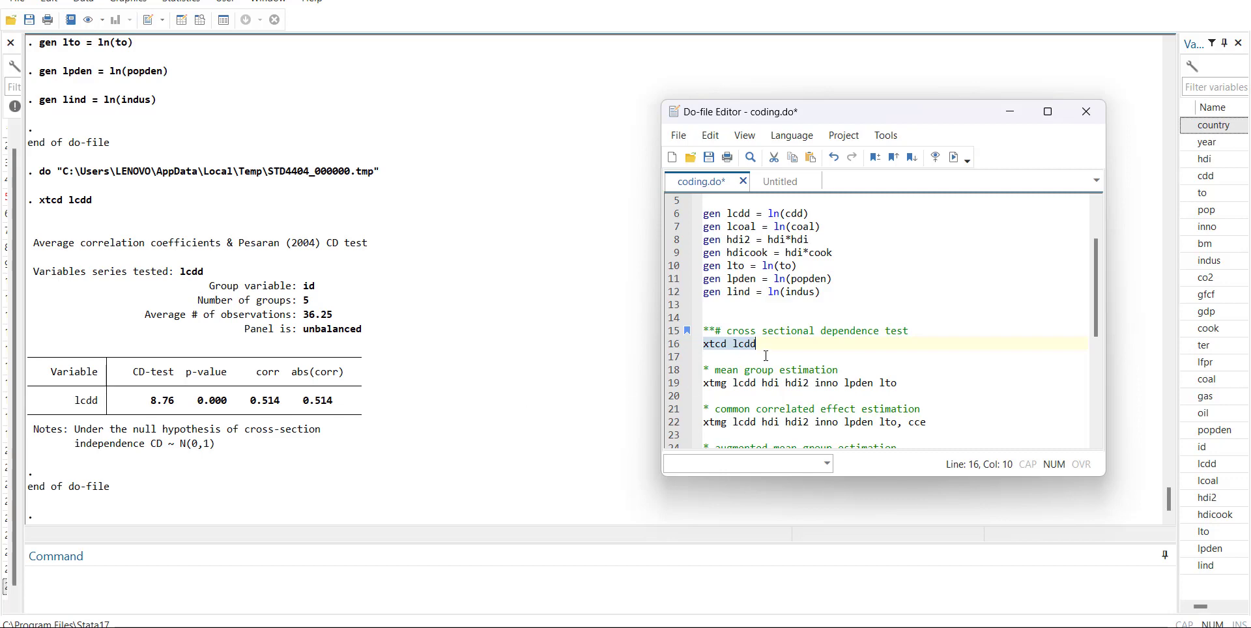
left_click(730, 357)
scroll(731, 313, "down", 3)
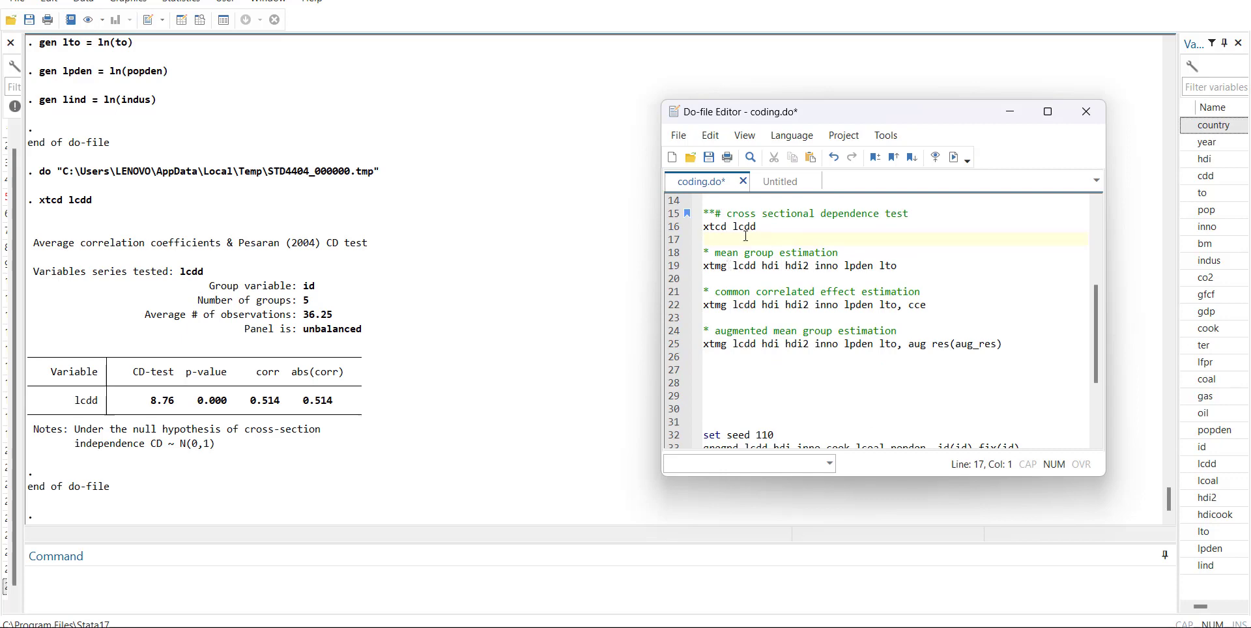
Step: Type 'ssc install xtmg' on a new line below the CD test
key("Return")
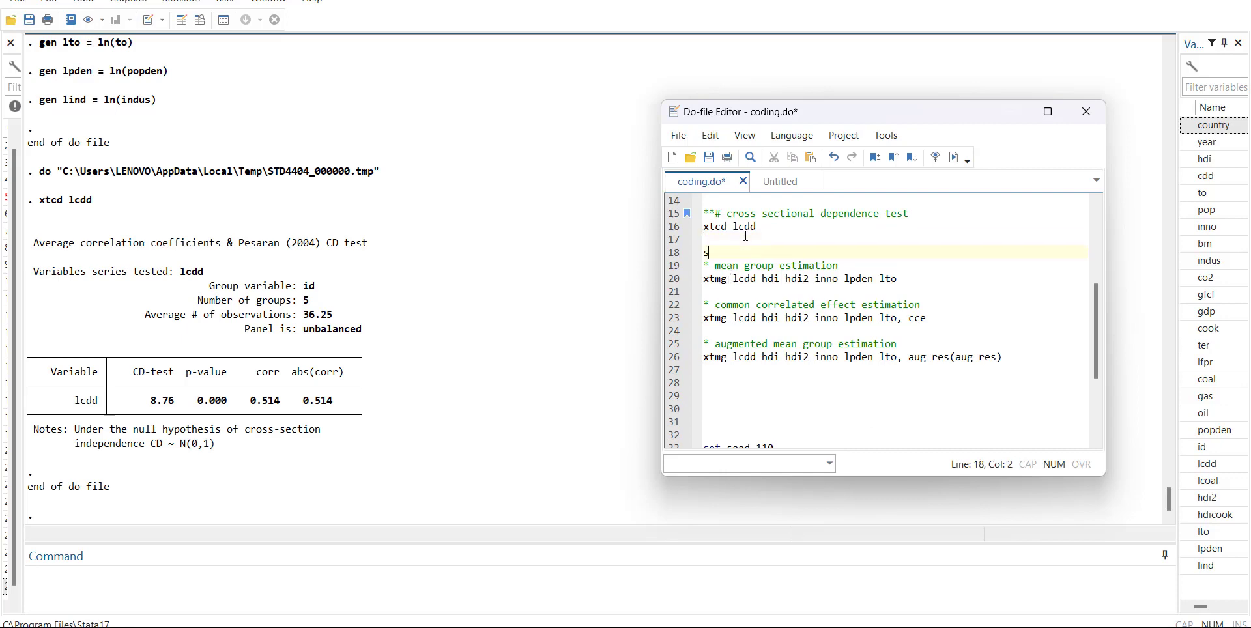
type("ssc install s")
key("BackSpace")
type("xtmg")
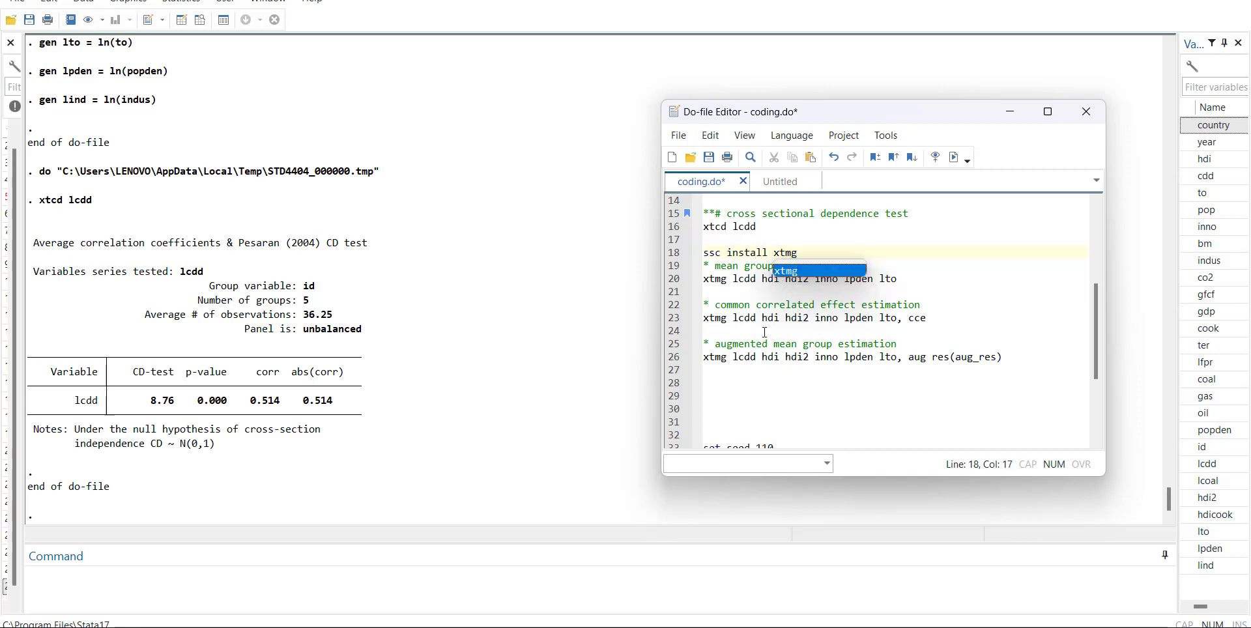
left_click(762, 342)
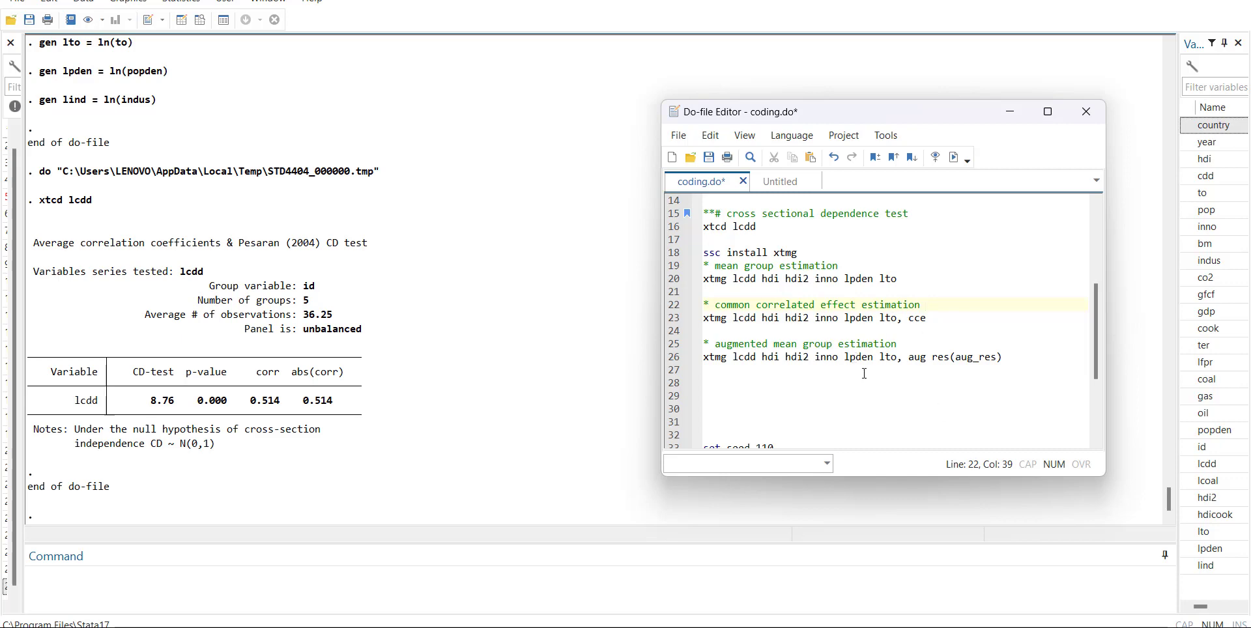
left_click(941, 331)
left_click(927, 340)
Step: Run xtmg lcdd hdi hdi2 inno lpden lto, giving Wald chi2(4) 12.19, Prob 0.0160
left_click(673, 278)
left_click(953, 157)
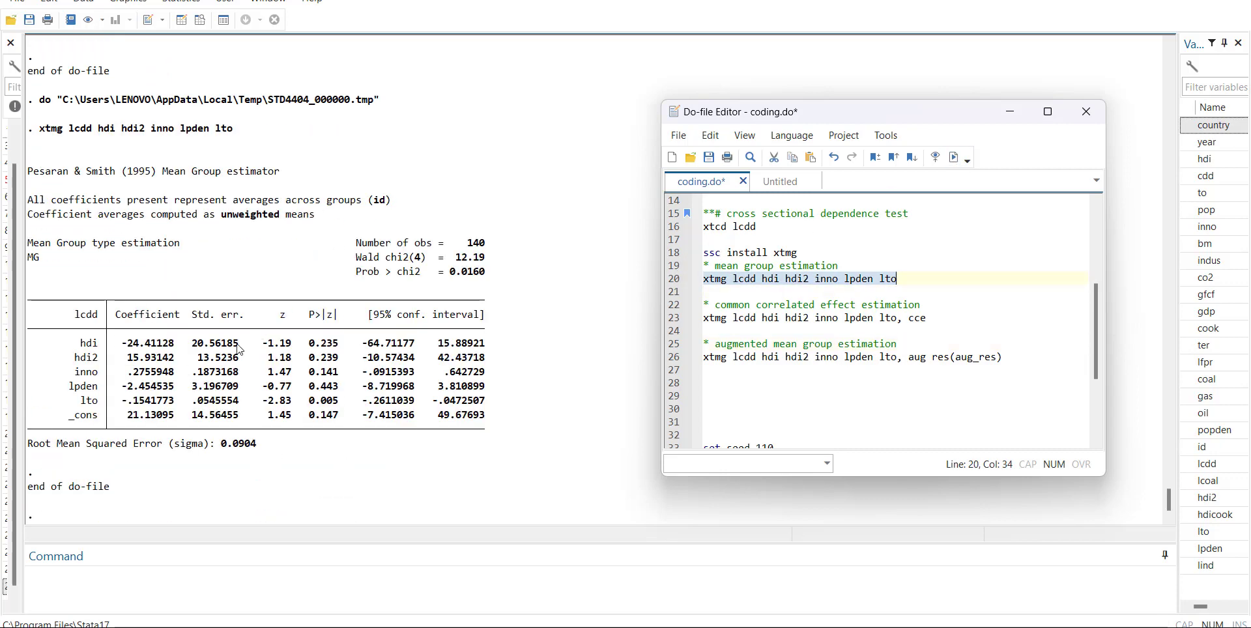
left_click(687, 318)
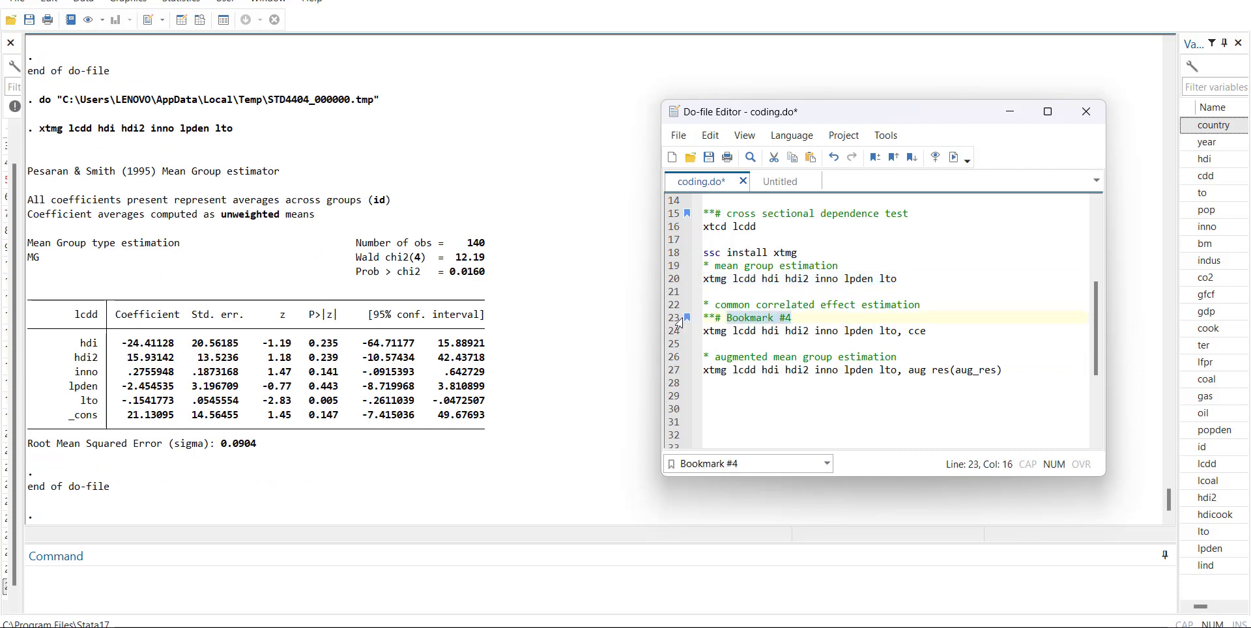
left_click(687, 322)
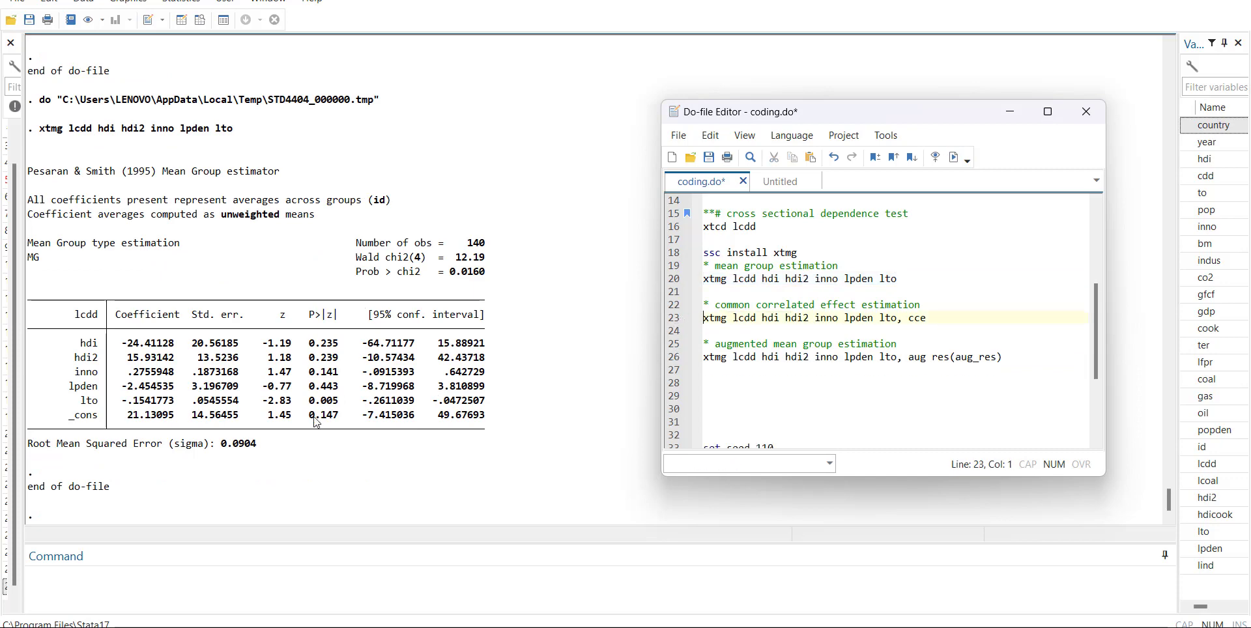
left_click(411, 387)
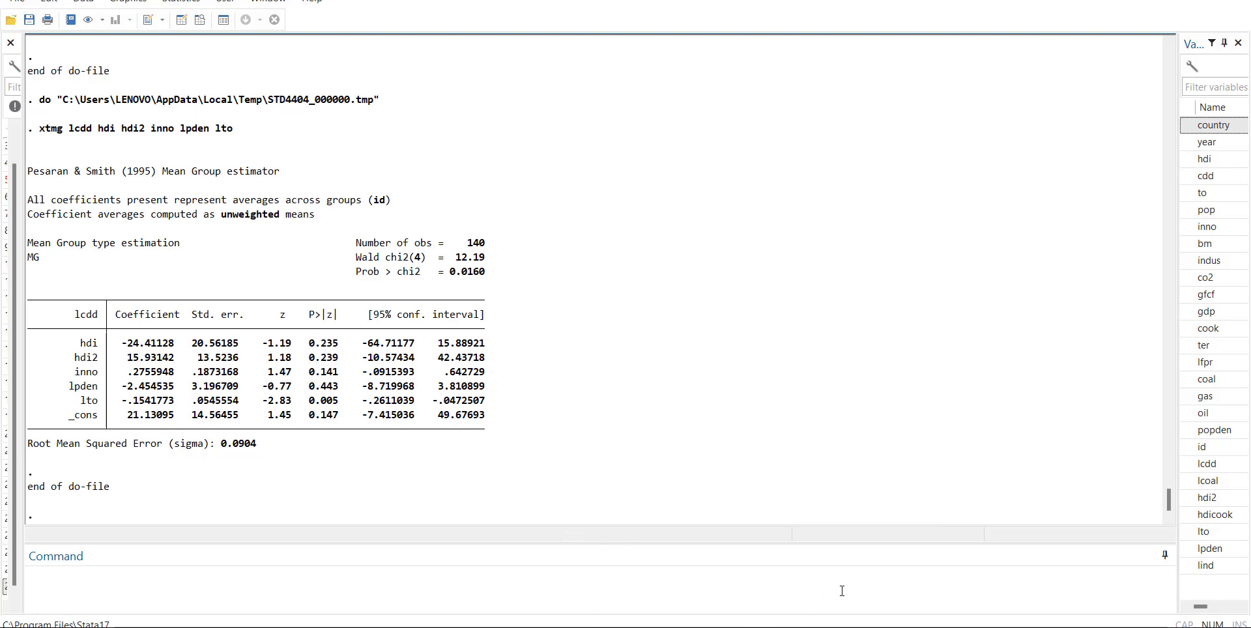
Step: Run the line 23 xtmg command with the cce option, giving Wald chi2(4) 31.89
left_click(957, 531)
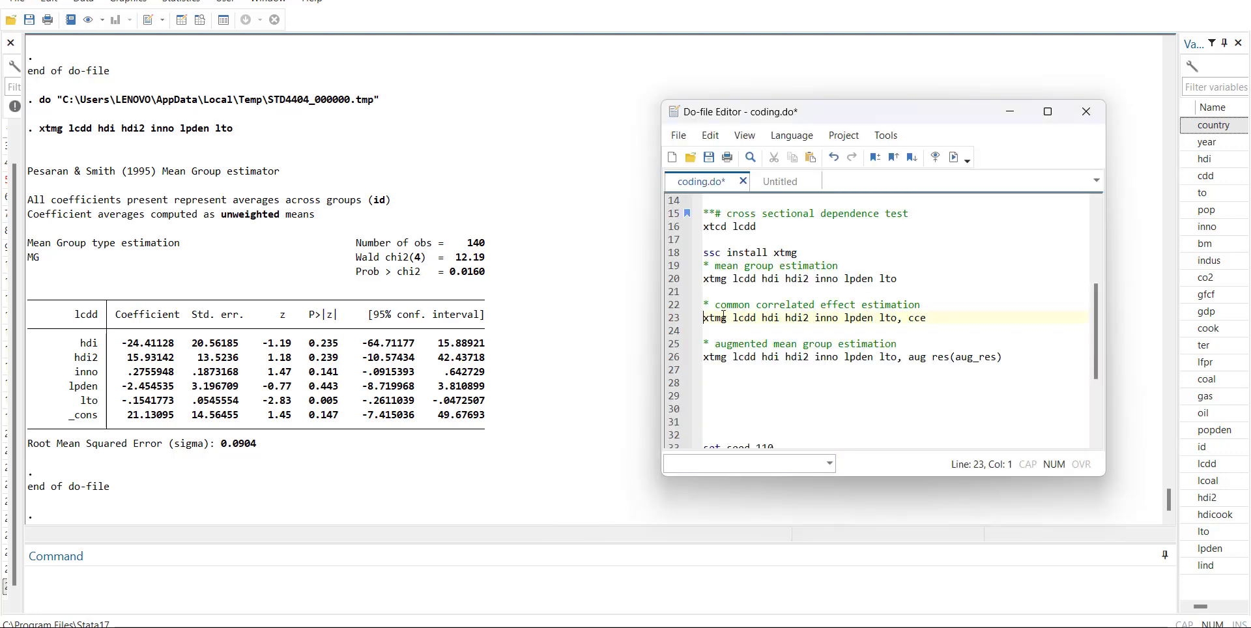
left_click_drag(703, 318, 932, 318)
left_click(953, 157)
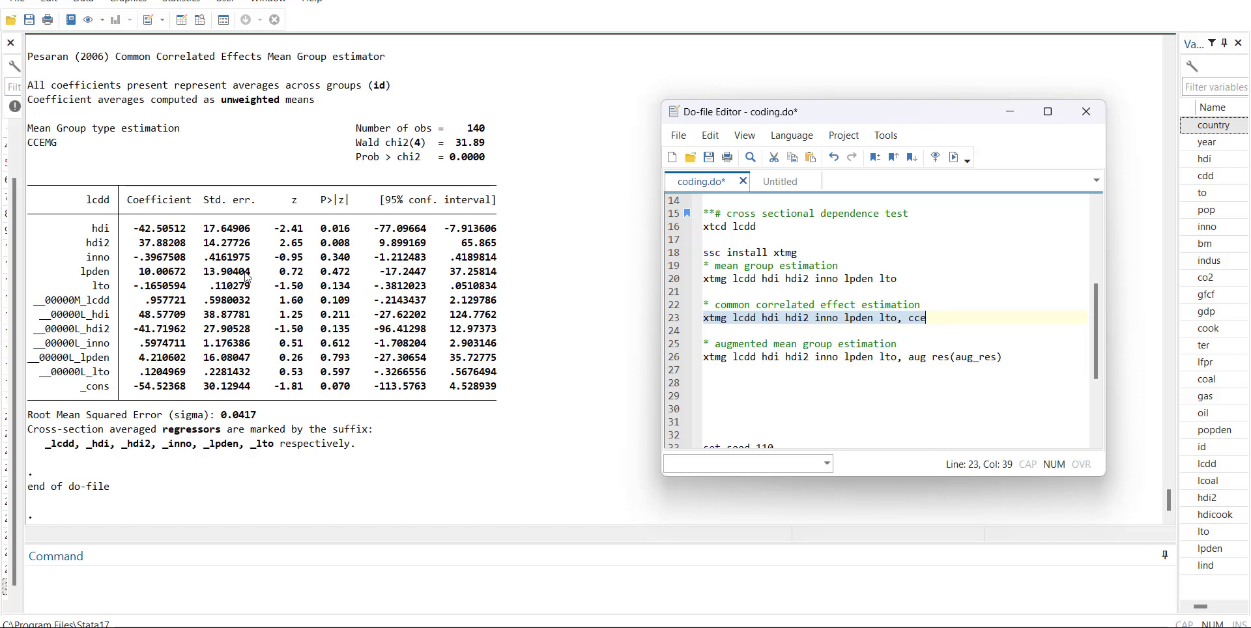
left_click(248, 112)
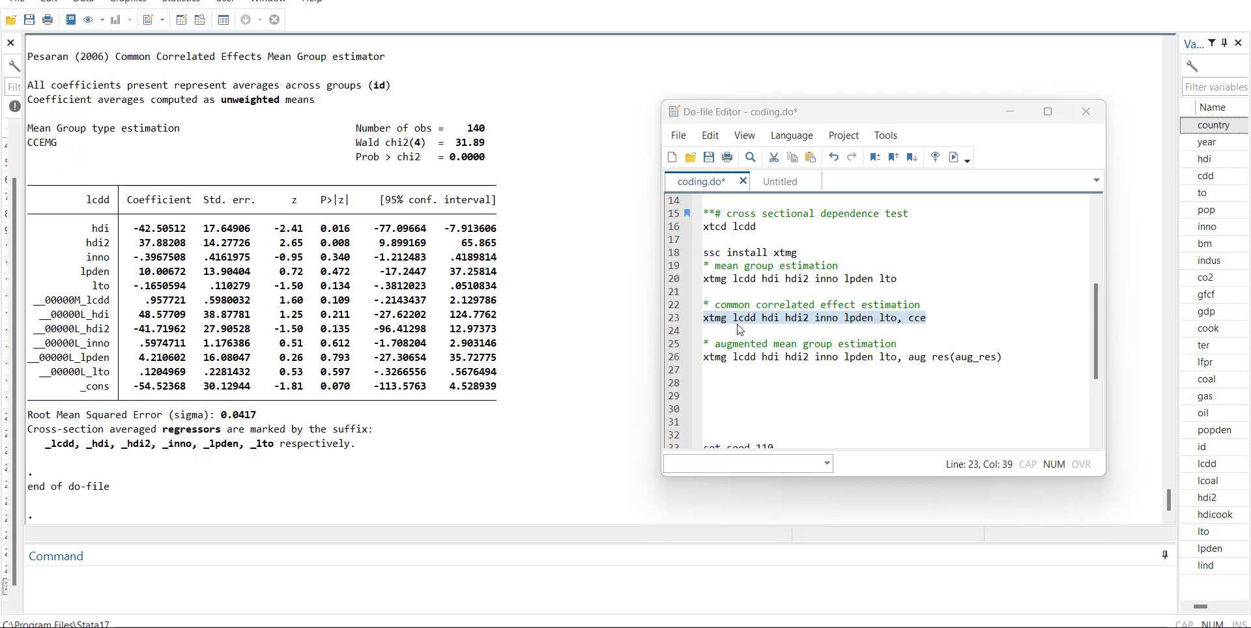
Step: Run the AMG model on line 26 storing residuals in aug_res (Wald chi2(4) 4.11)
left_click(669, 362)
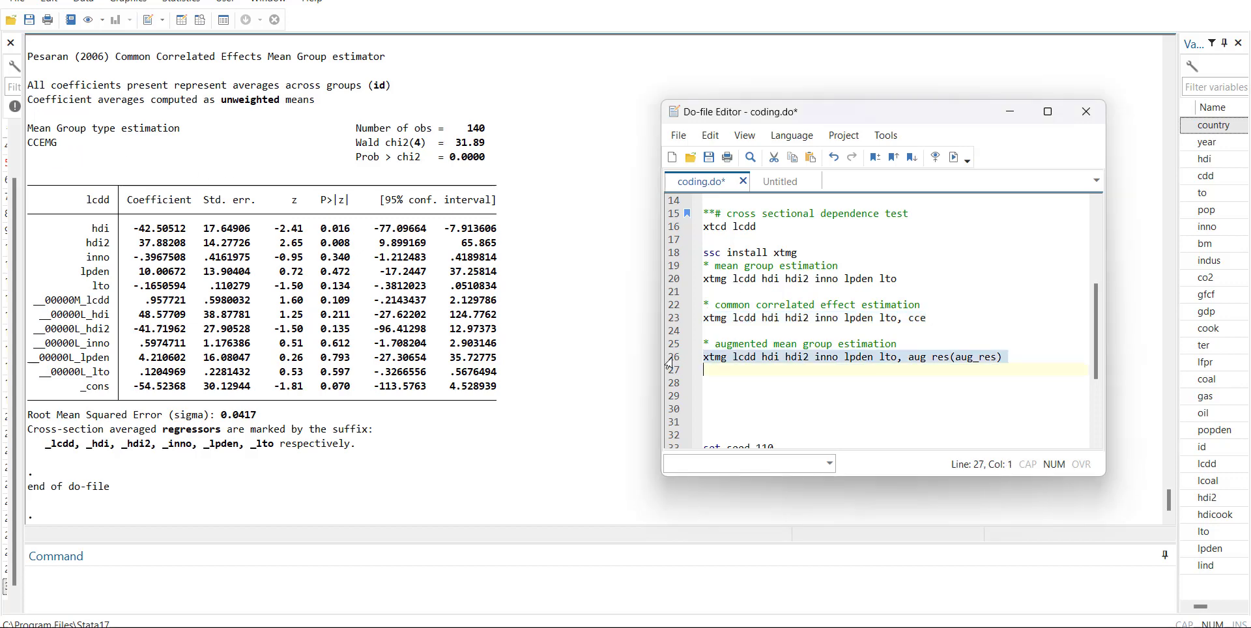
left_click(954, 157)
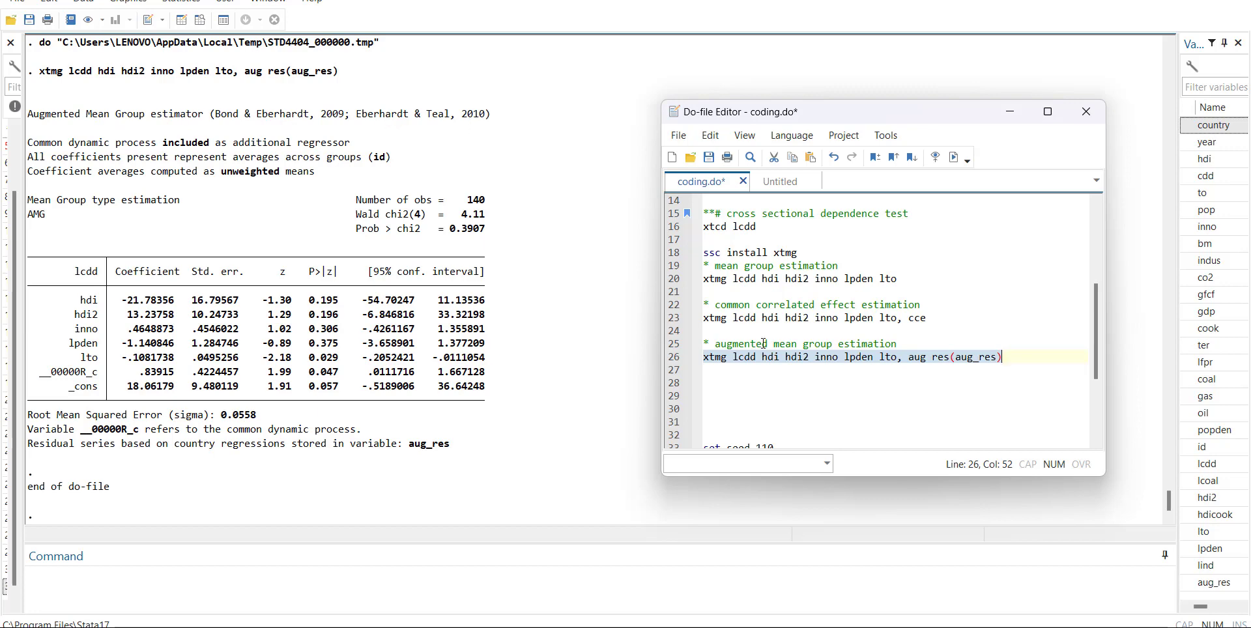
left_click(963, 365)
left_click_drag(1003, 357, 932, 359)
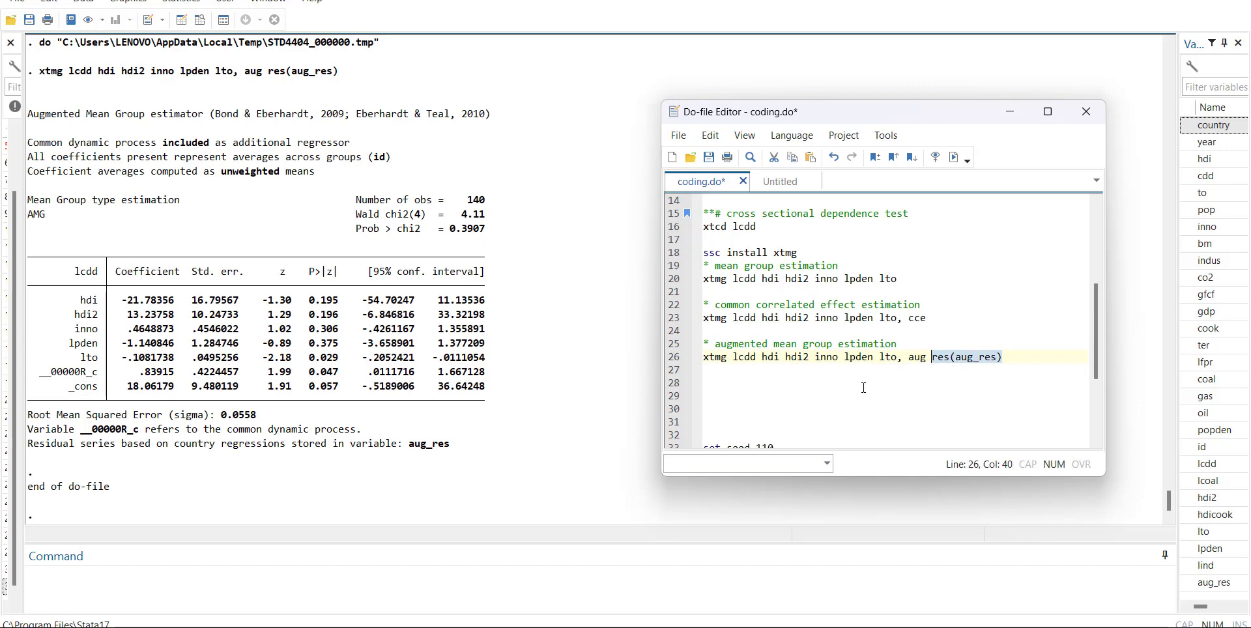
Step: Start a new xtmg command on line 28 below the AMG model
left_click(1014, 360)
type("\\\\")
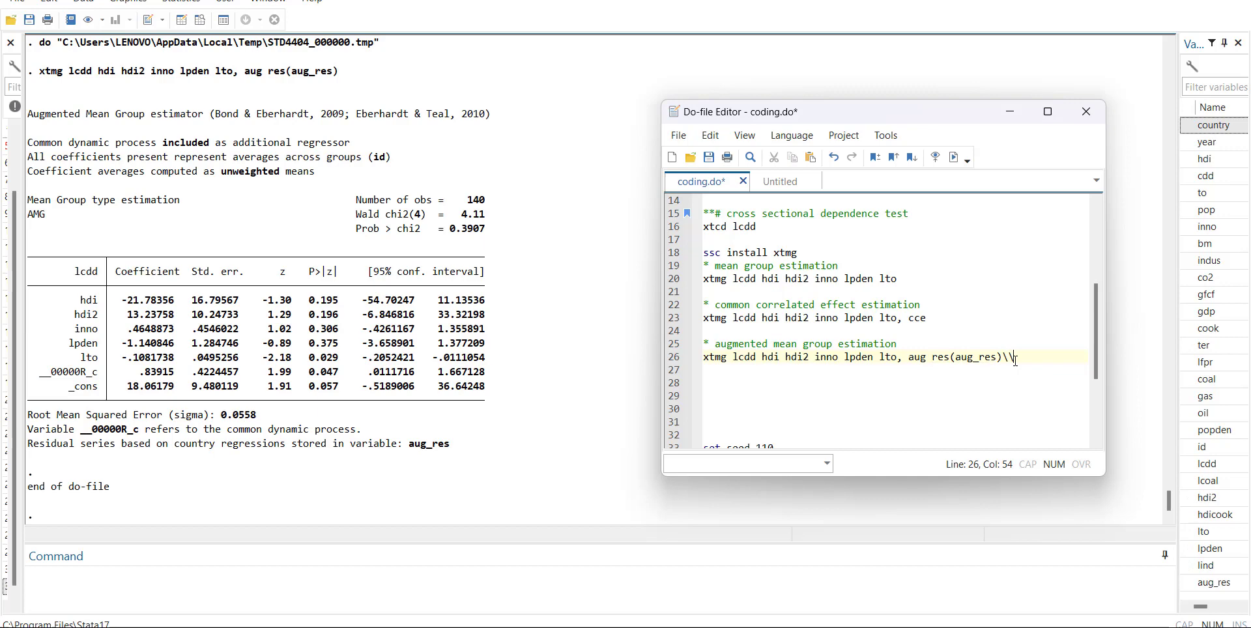
key("Return")
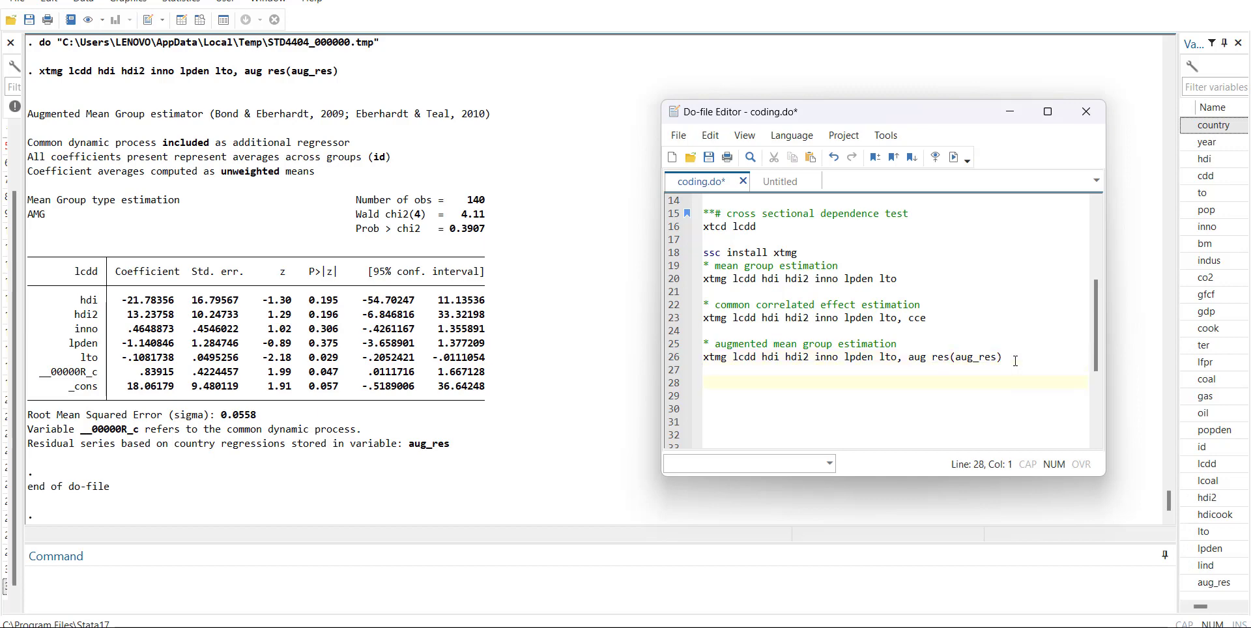
type("xt")
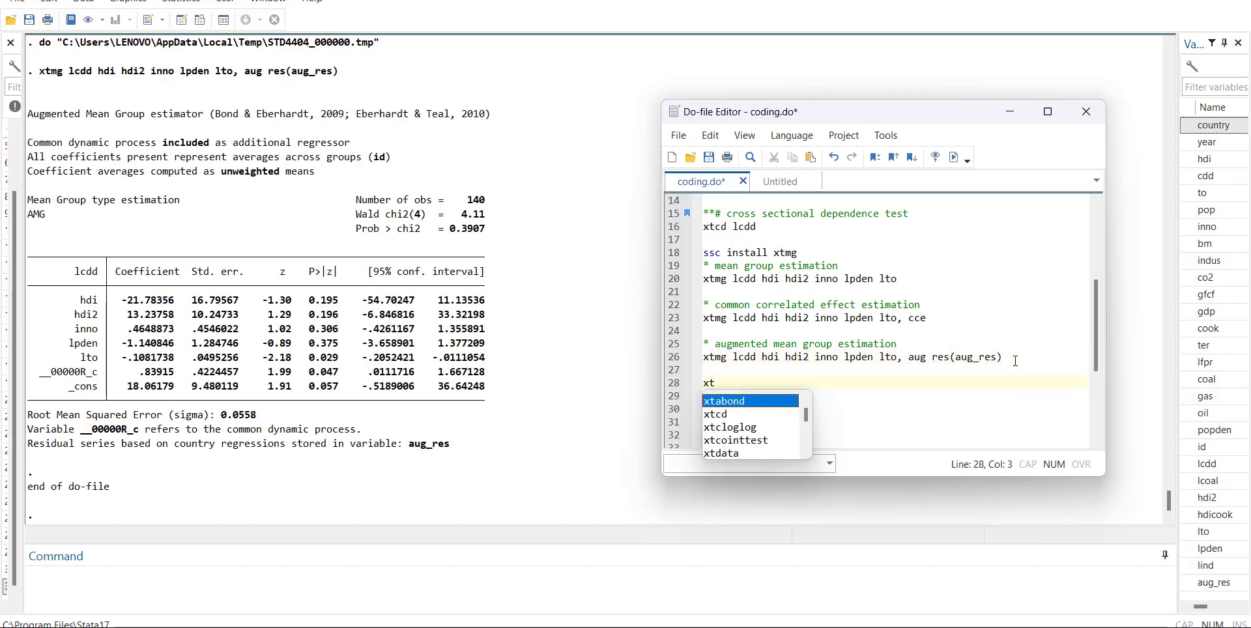
type("mg")
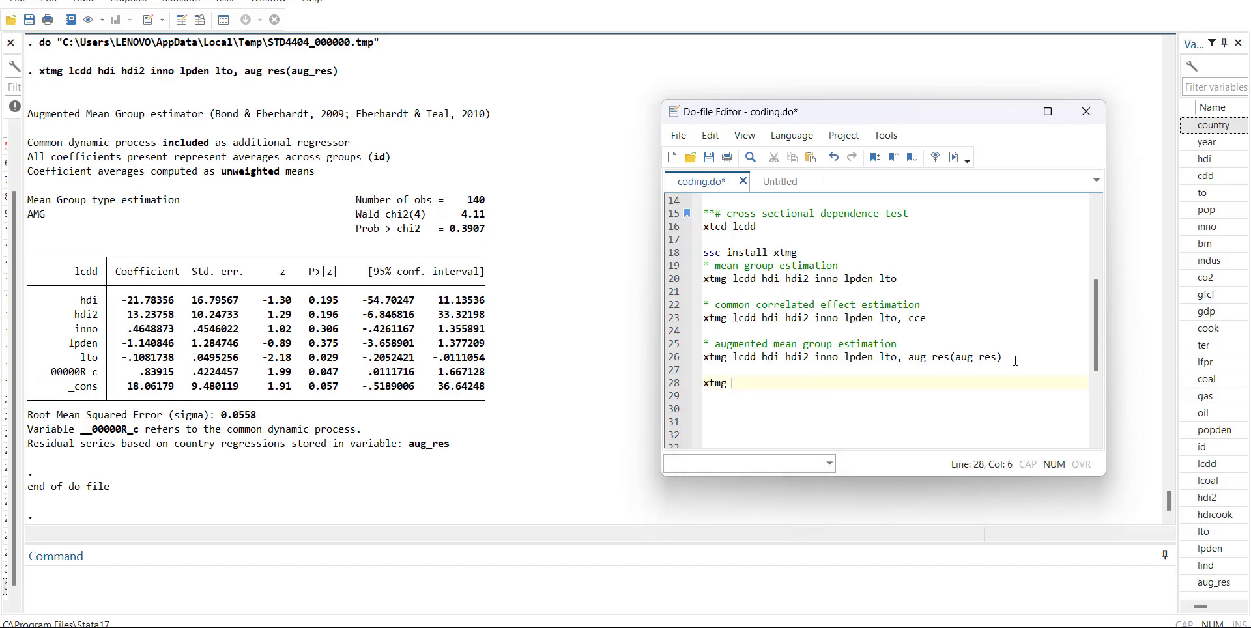
Step: Copy the variable list to line 28 and prefix each variable with d
left_click_drag(898, 359, 733, 358)
key("ctrl+c")
left_click(741, 377)
key("ctrl+v")
left_click(734, 383)
type("d.")
key("Right")
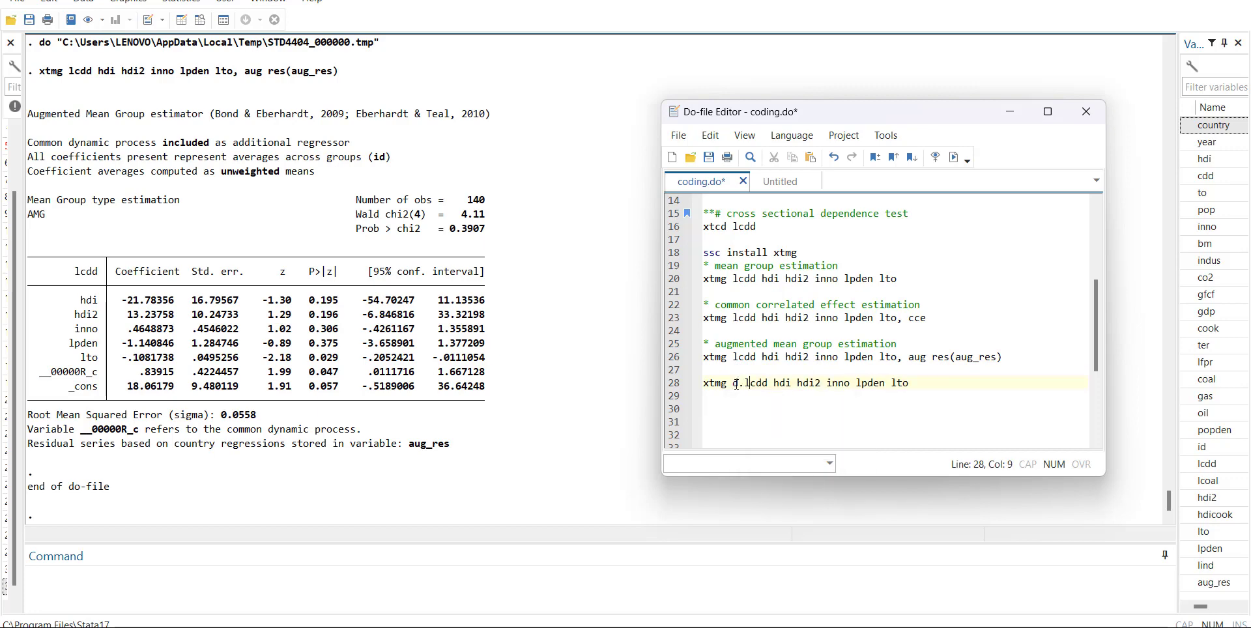
key("Right")
key("Right")
key("Right")
key("Right")
type("d.")
key("Right")
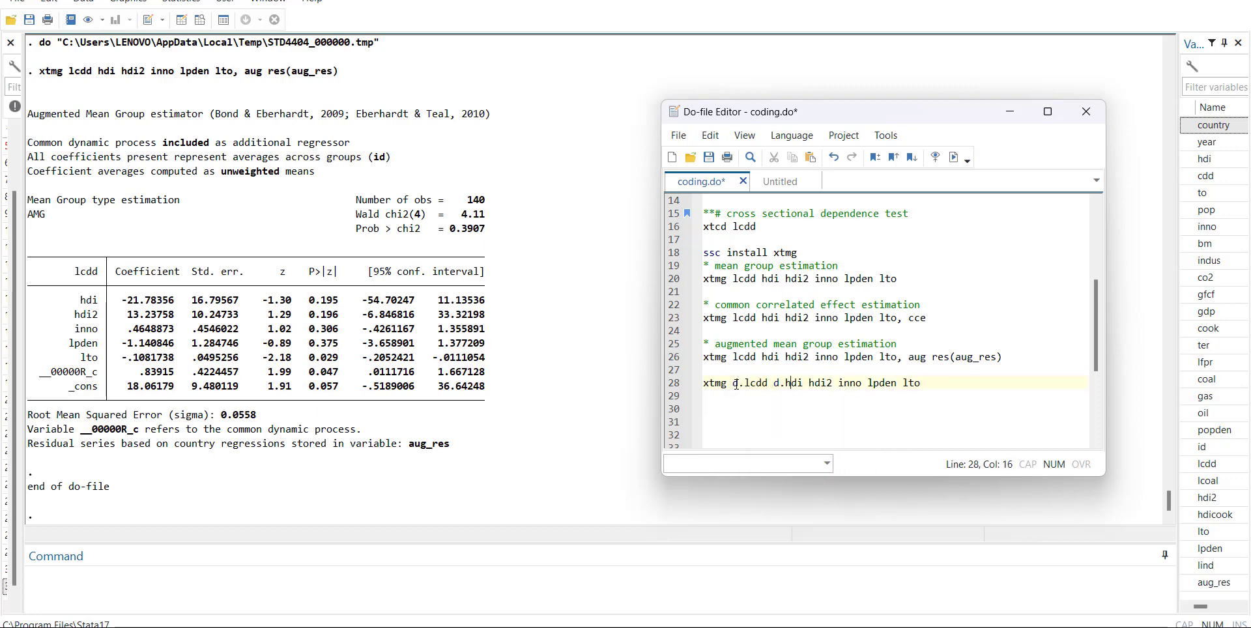
key("Right")
type("d.")
key("Right")
key("Right")
key("Right")
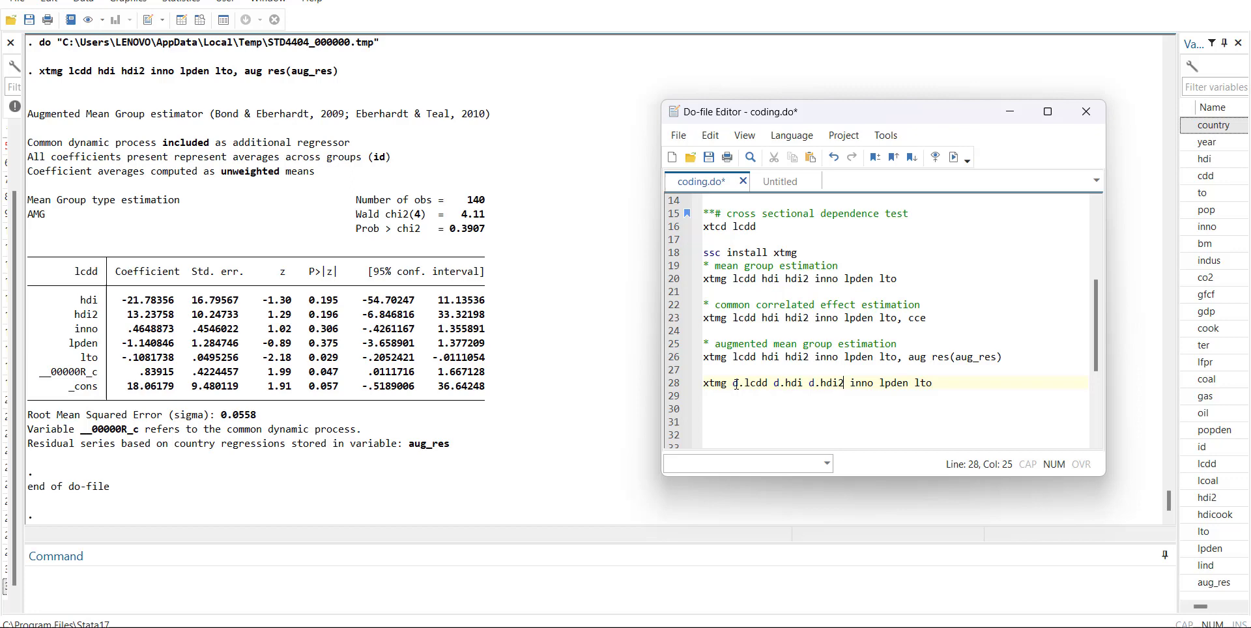
type("d.hdi d.")
key("Right")
type("d.")
key("End")
Step: Append l.aug_res and the aug option, then run line 28, which fails with r(101)
type("l/")
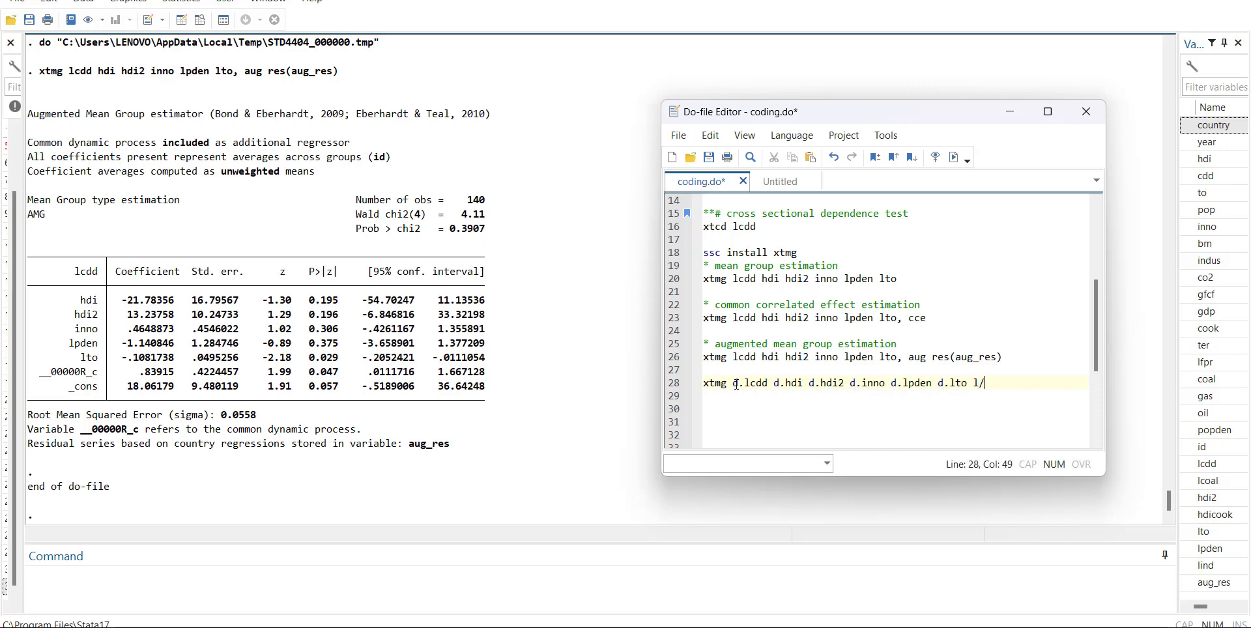
type("aug")
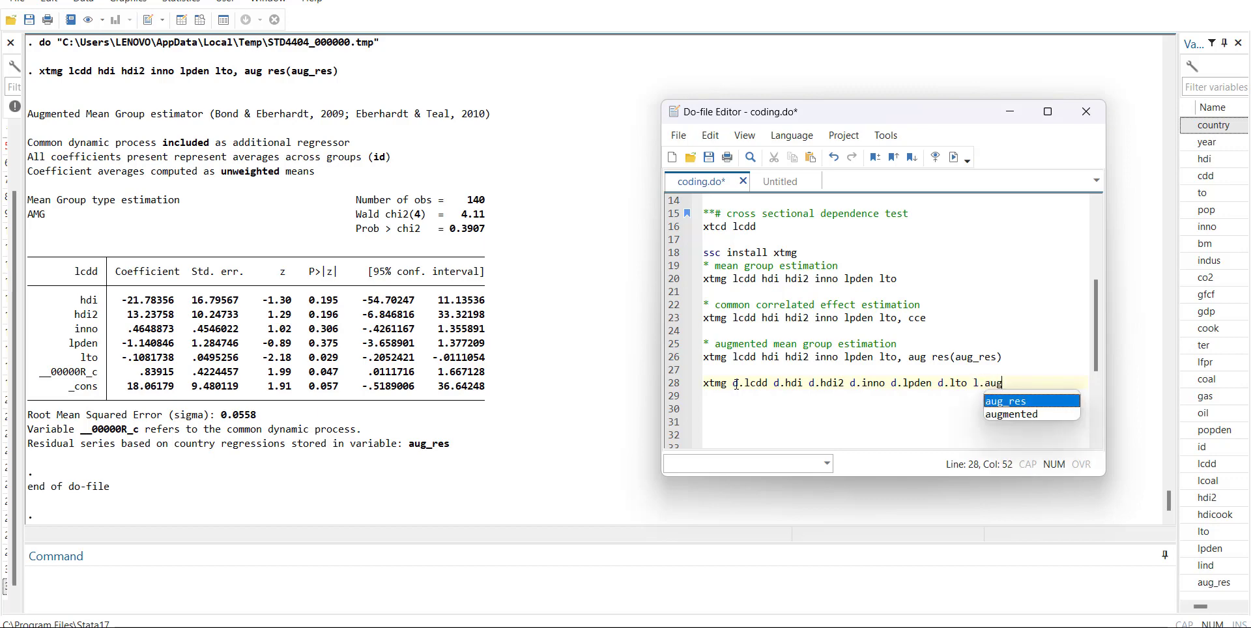
type("_res")
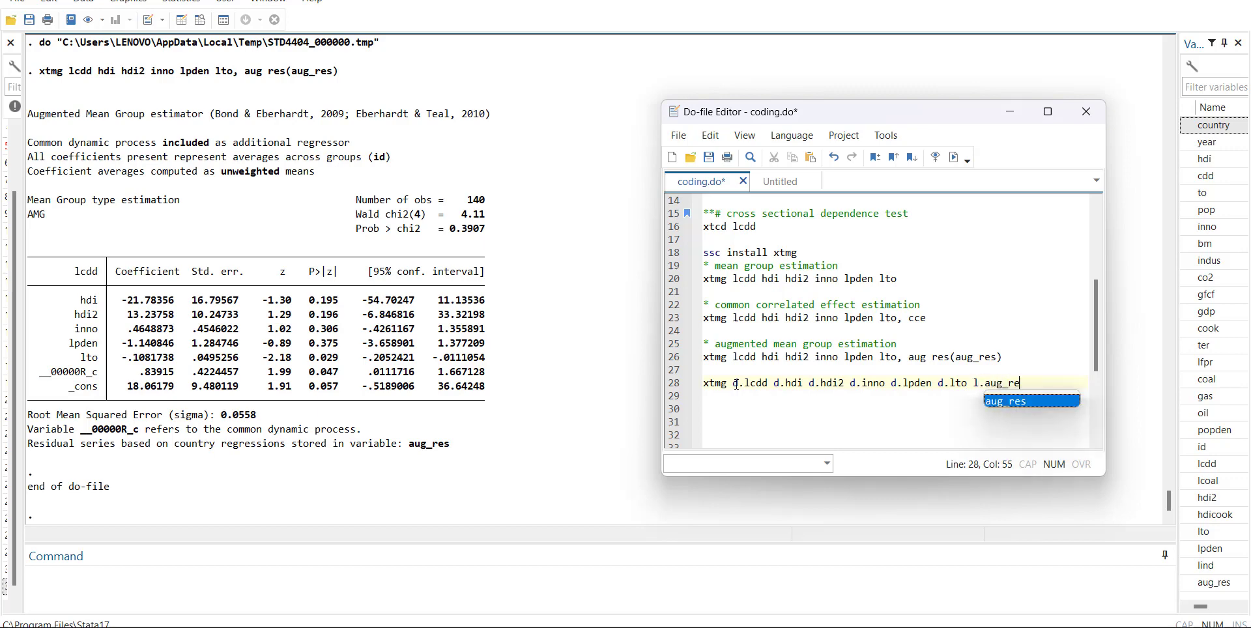
key("Home")
key("BackSpace")
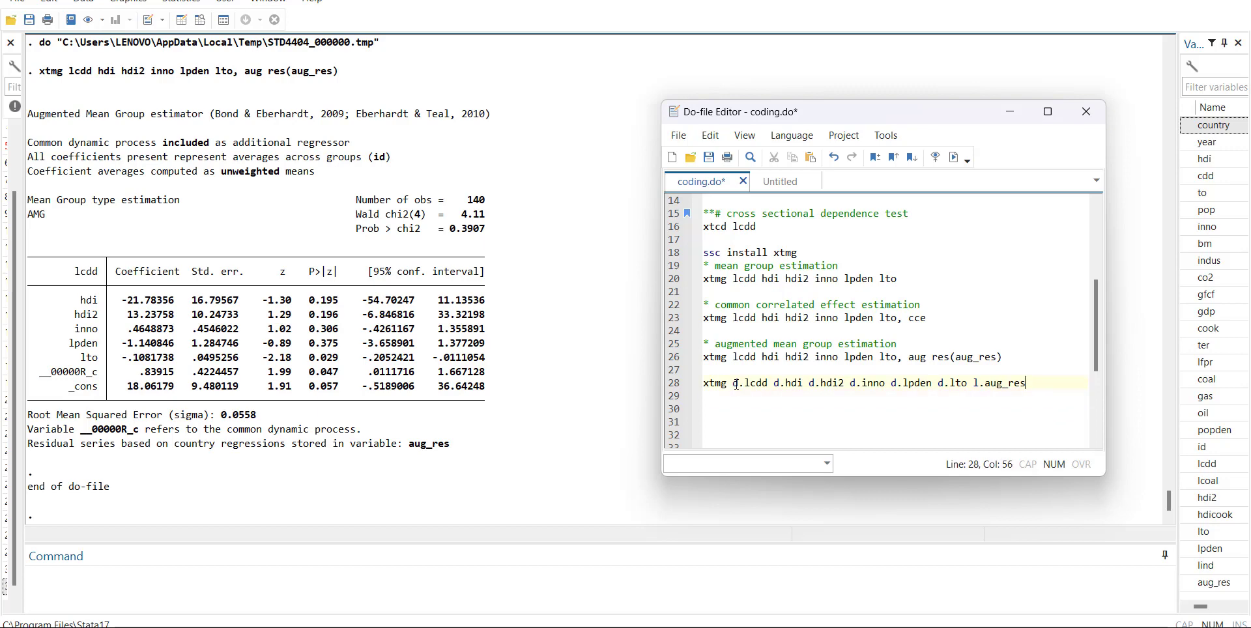
type(", aug")
key("Home")
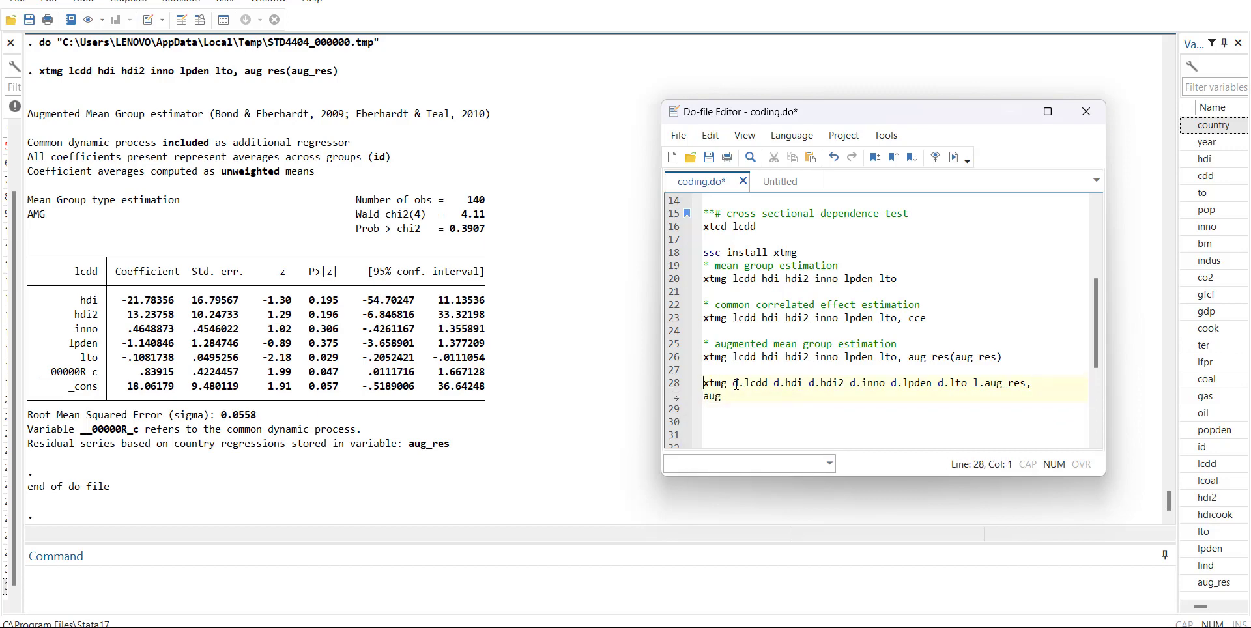
key("shift+Down")
key("ctrl+d")
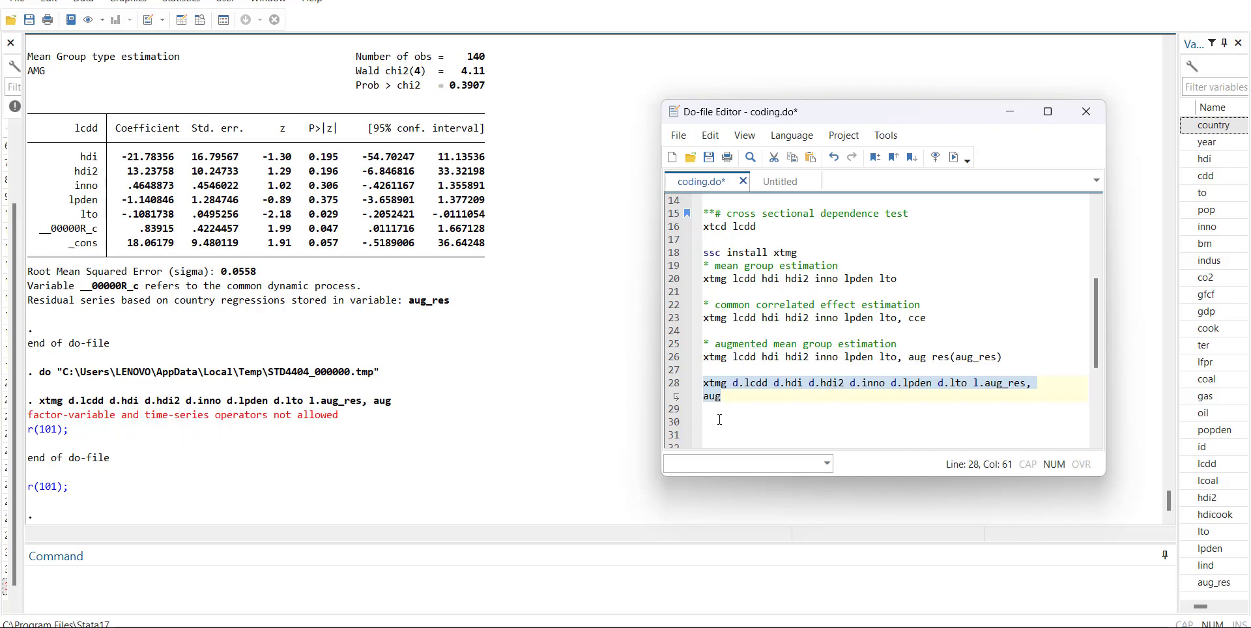
Step: Change line 28's command to xtreg and remove the aug option
left_click(726, 385)
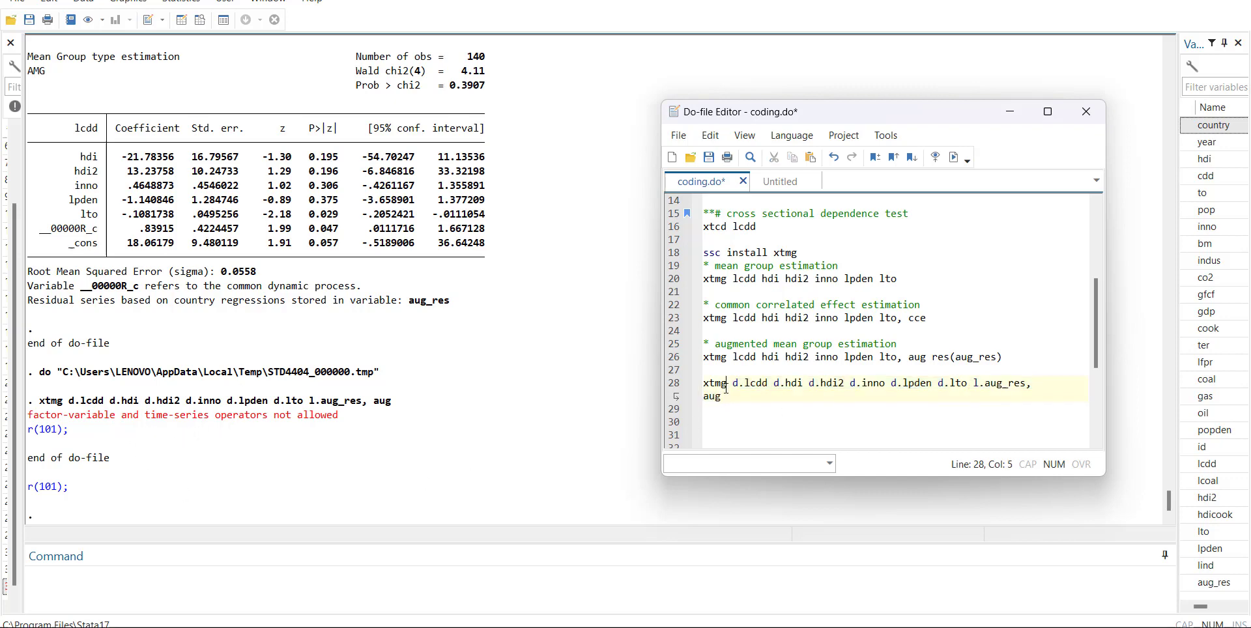
key("BackSpace")
key("BackSpace")
type("reg")
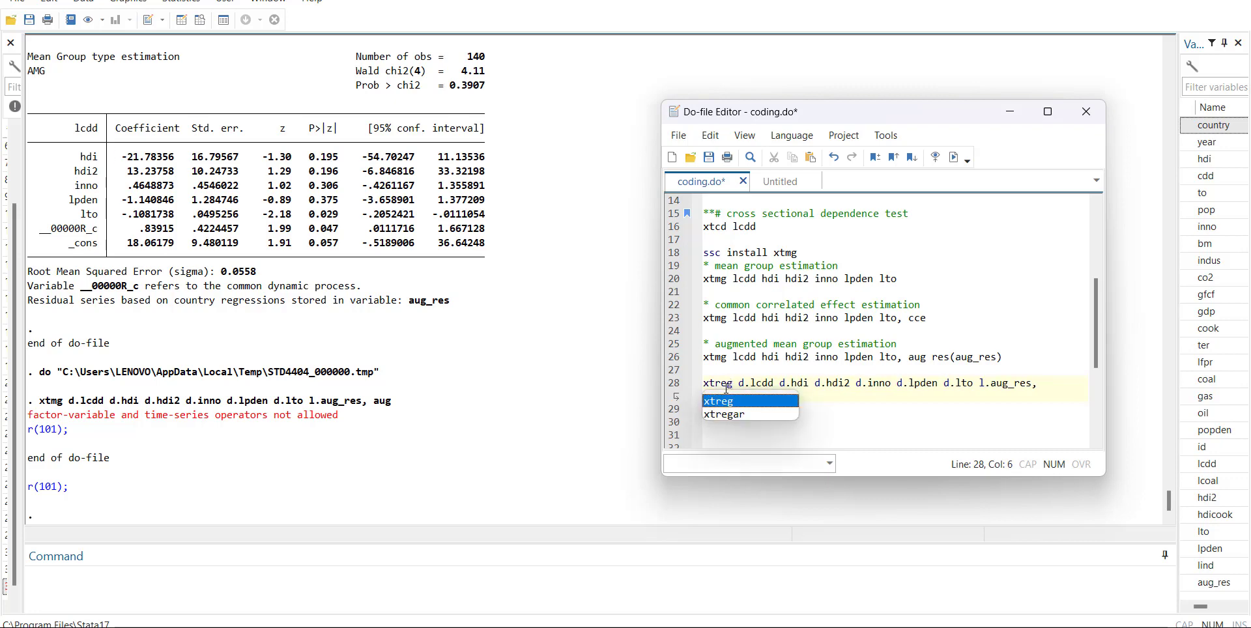
left_click(752, 405)
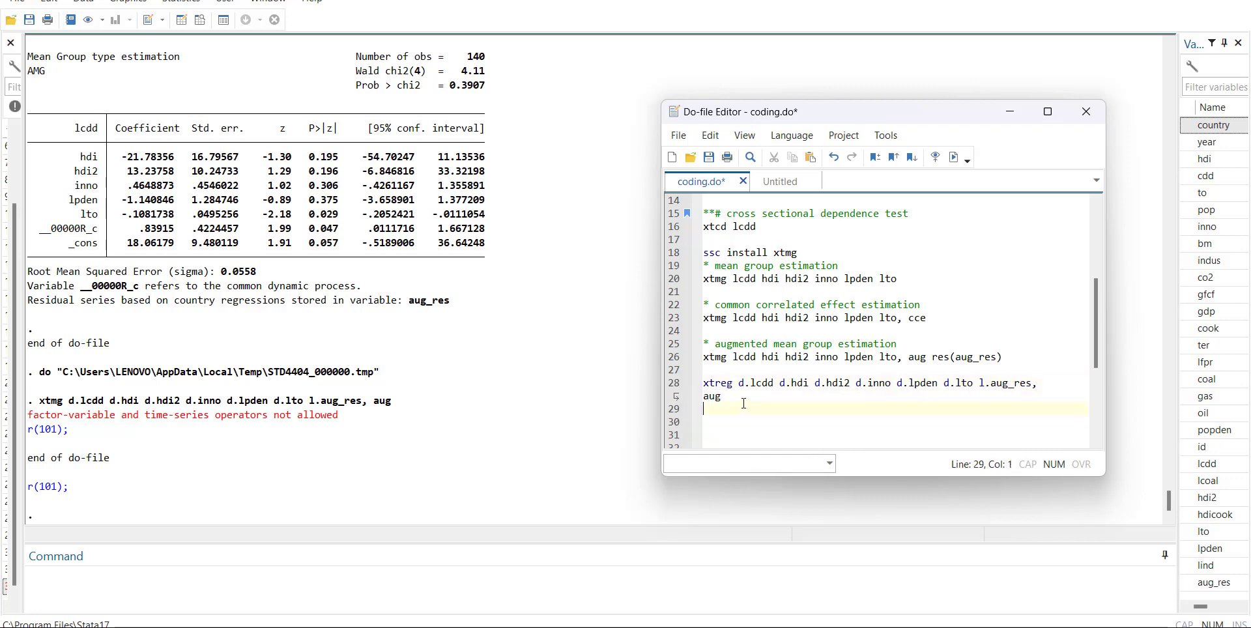
key("Left")
key("BackSpace")
key("BackSpace")
key("BackSpace")
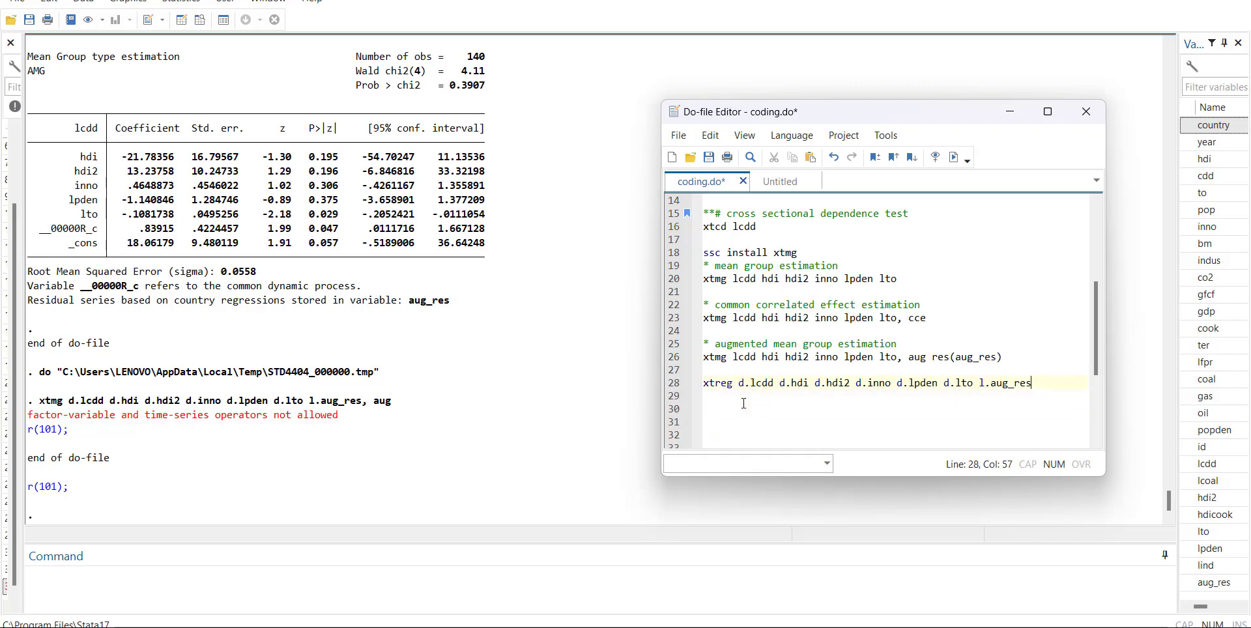
Step: Run the xtreg line, giving an L1.aug_res coefficient of -1.244126 (Wald chi2(6) 49.30)
key("Home")
key("shift+Down")
key("shift+Left")
key("ctrl+d")
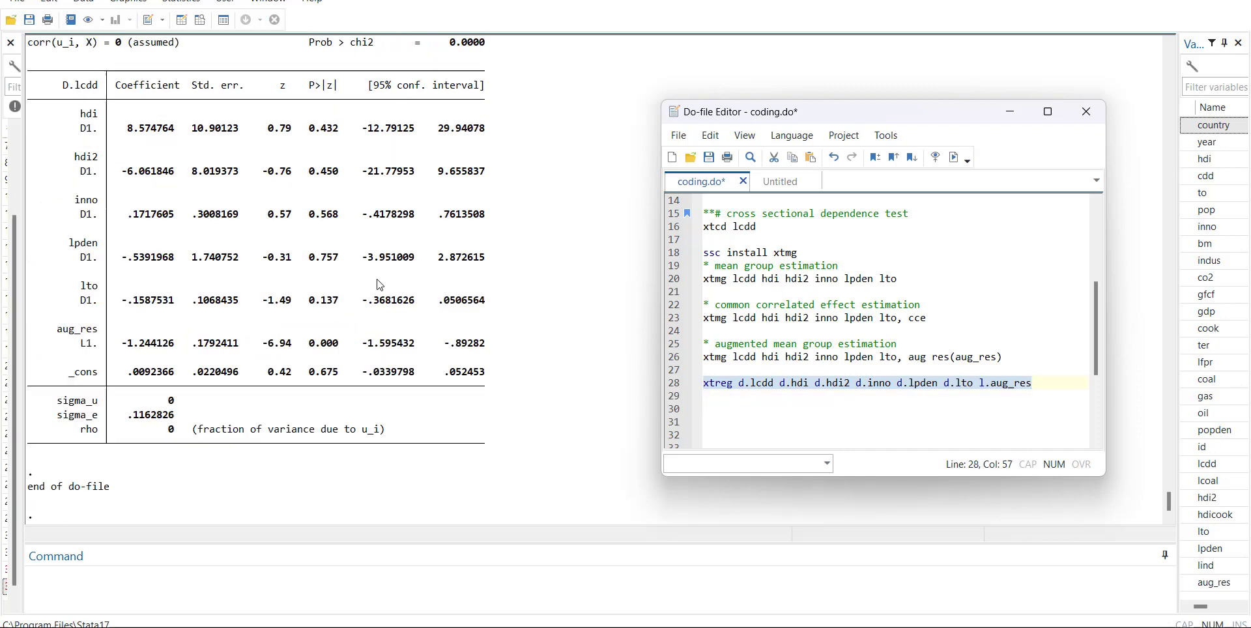
left_click_drag(63, 329, 495, 349)
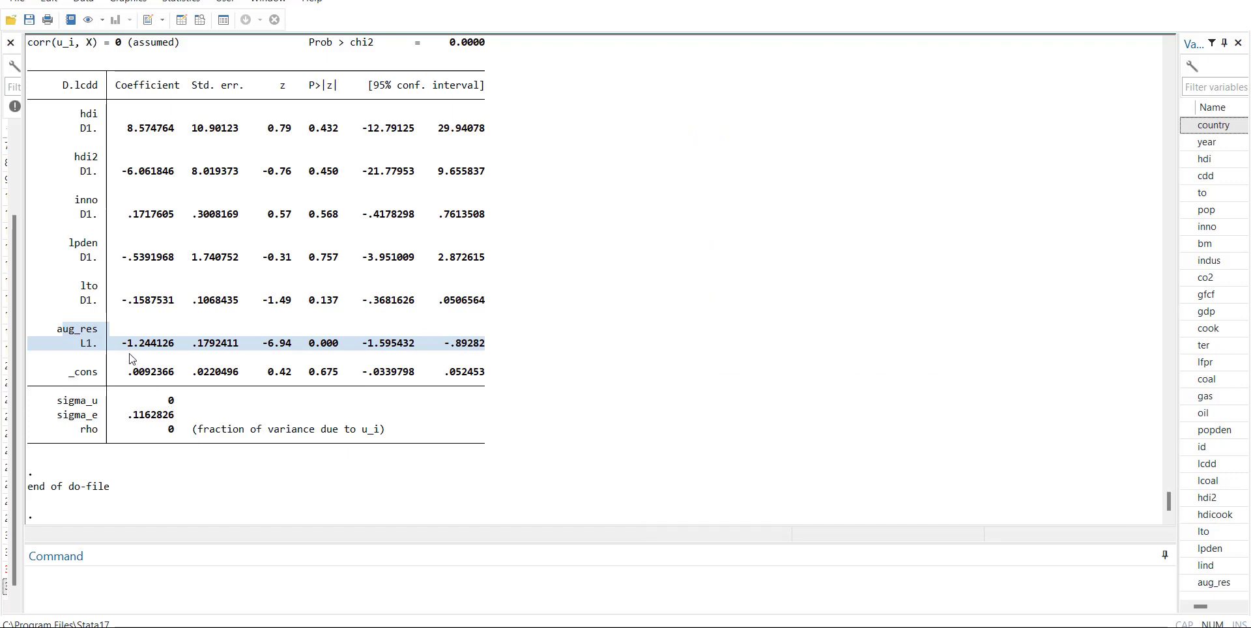
scroll(128, 360, "up", 1)
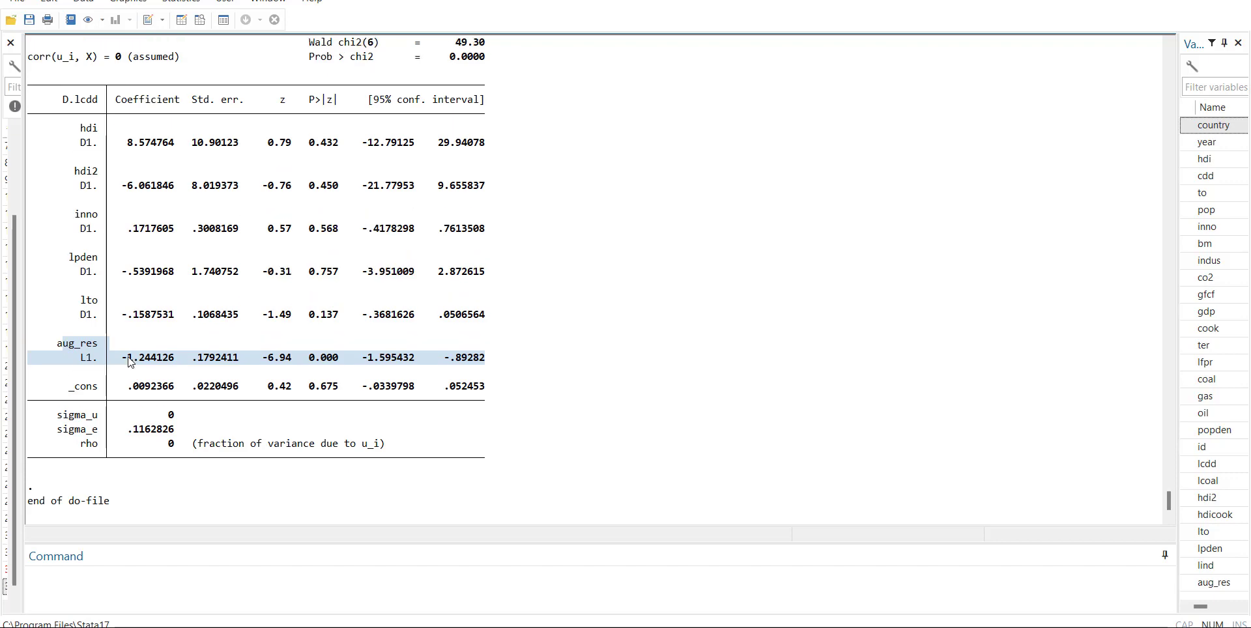
scroll(129, 362, "up", 5)
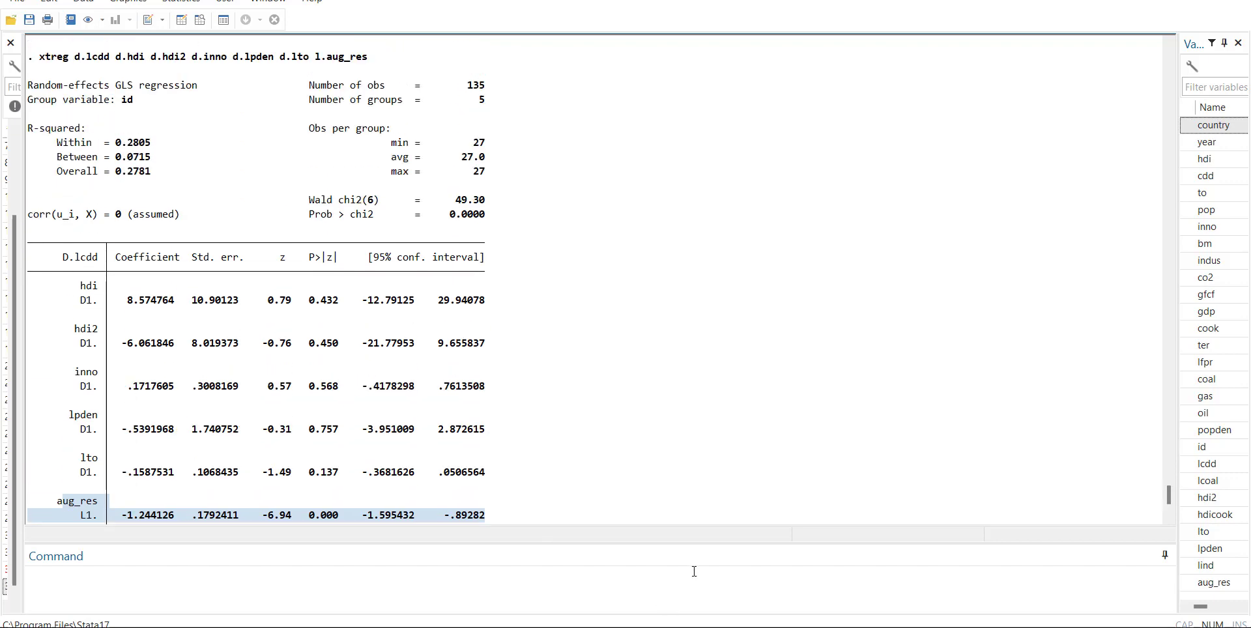
left_click(866, 521)
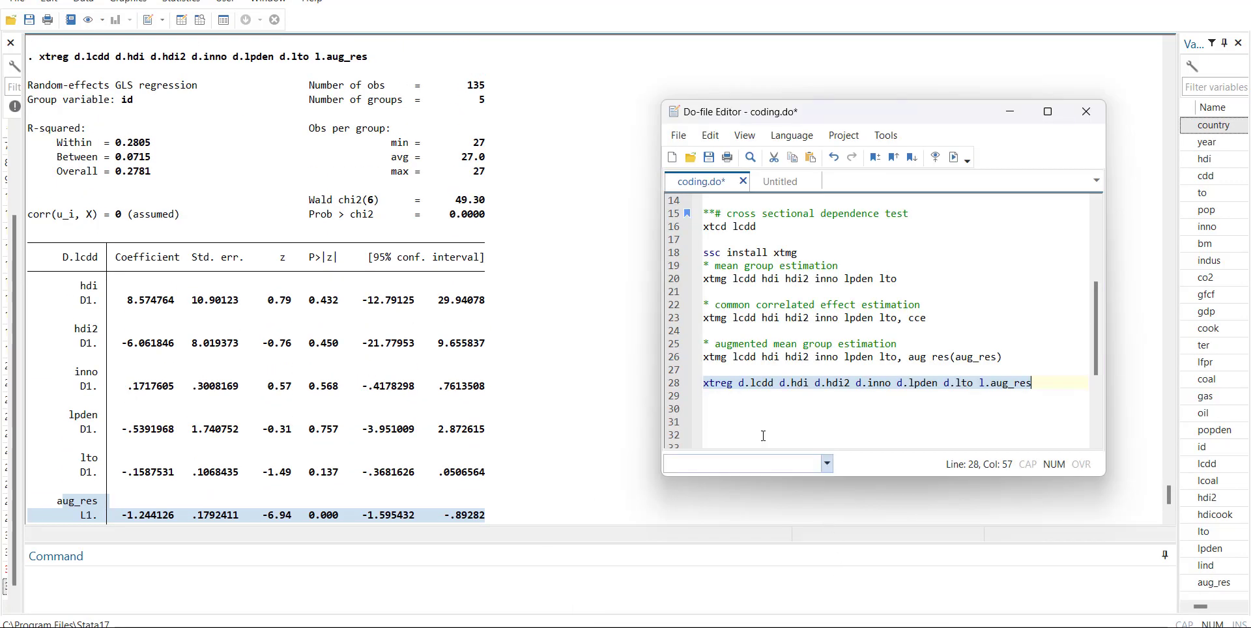
left_click(756, 423)
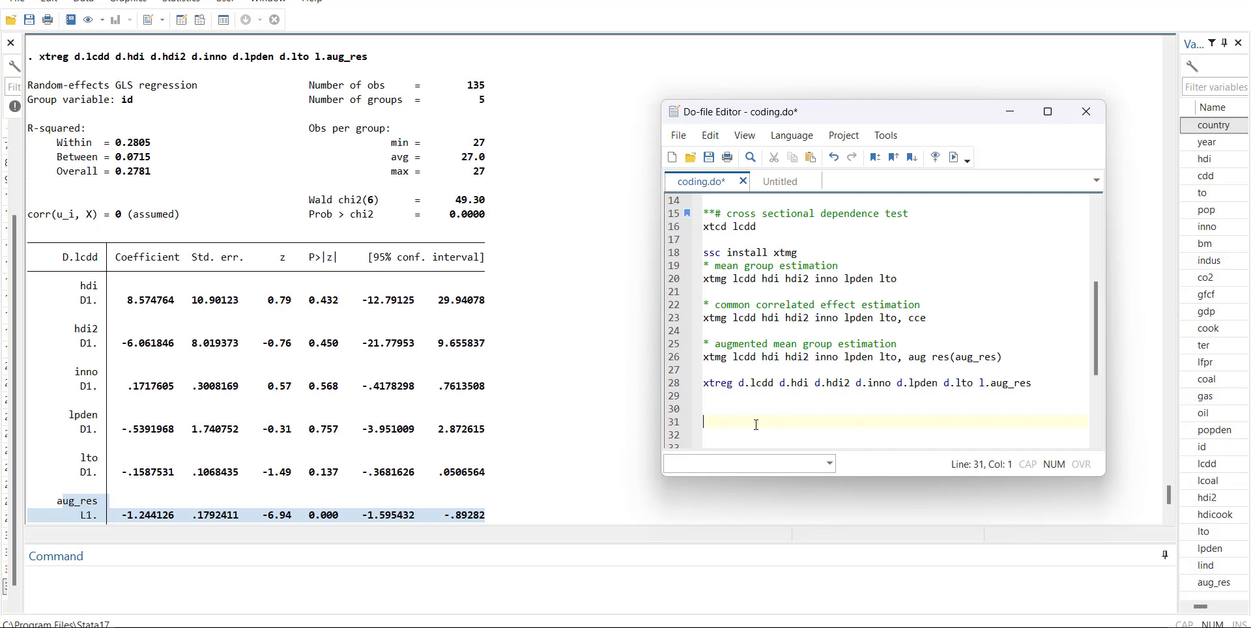
Step: Write 'gen dlcdd = d.lcdd' on line 31 and begin the next gen command
type("gen dlcdd = ")
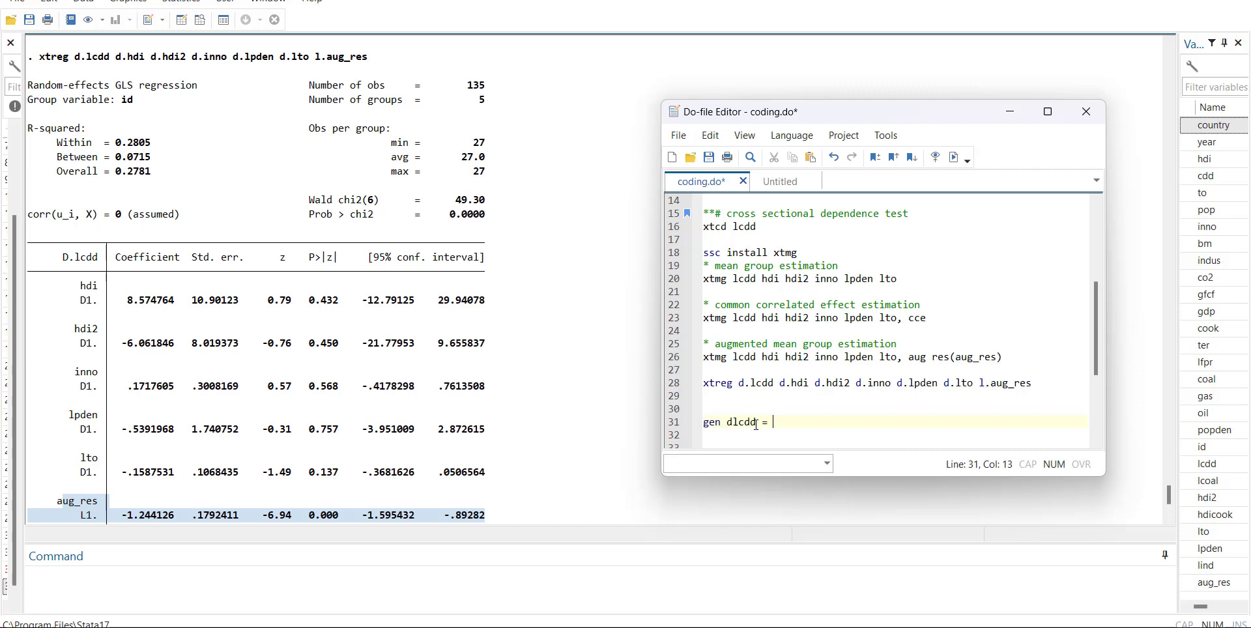
type("d.lcdd")
key("Return")
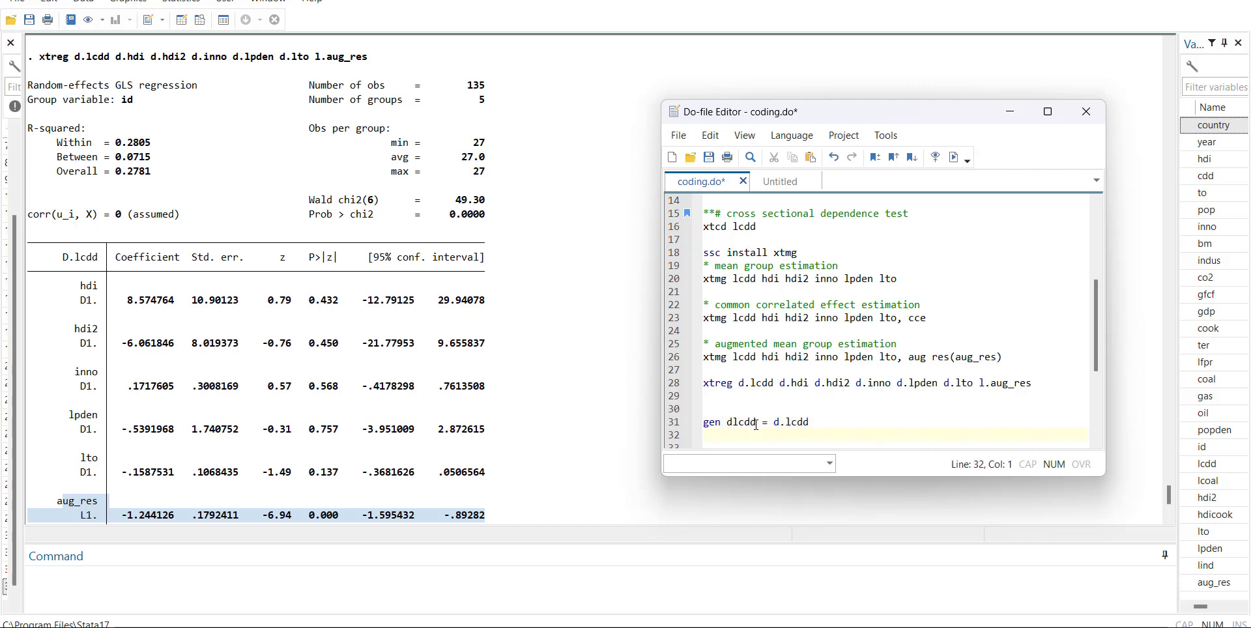
scroll(769, 423, "down", 4)
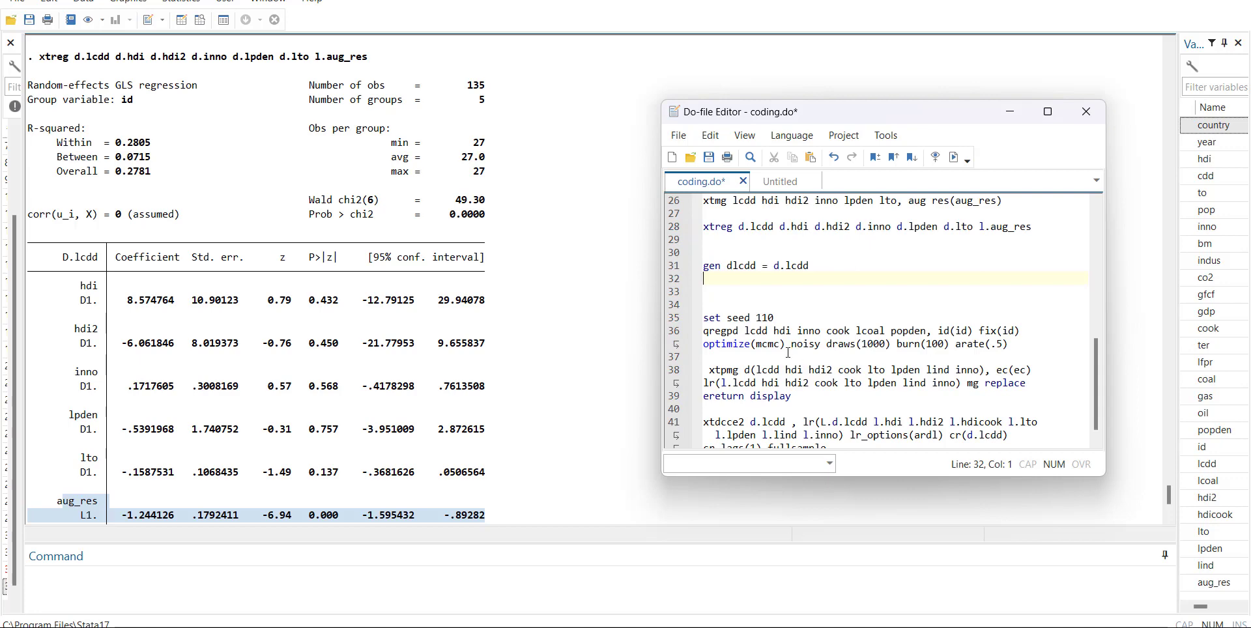
type("\\")
key("Return")
key("Return")
key("Return")
key("Return")
key("Return")
key("Return")
key("Return")
key("Return")
key("Return")
key("Return")
key("Return")
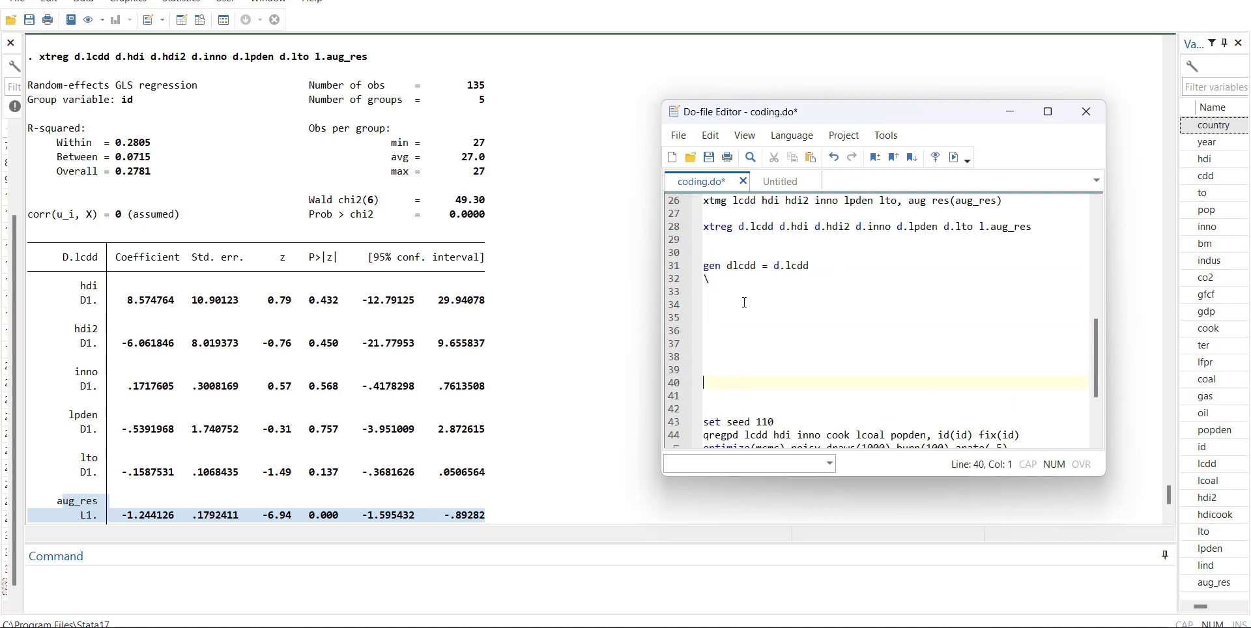
left_click(719, 282)
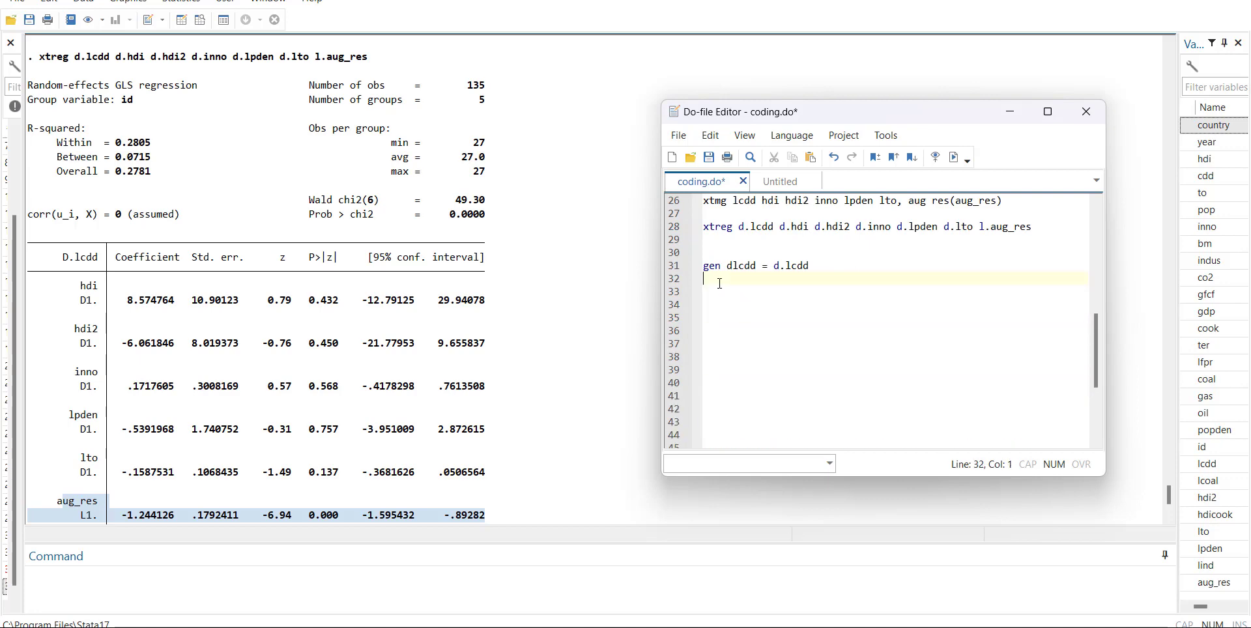
type("gen dhdi = d.hdi")
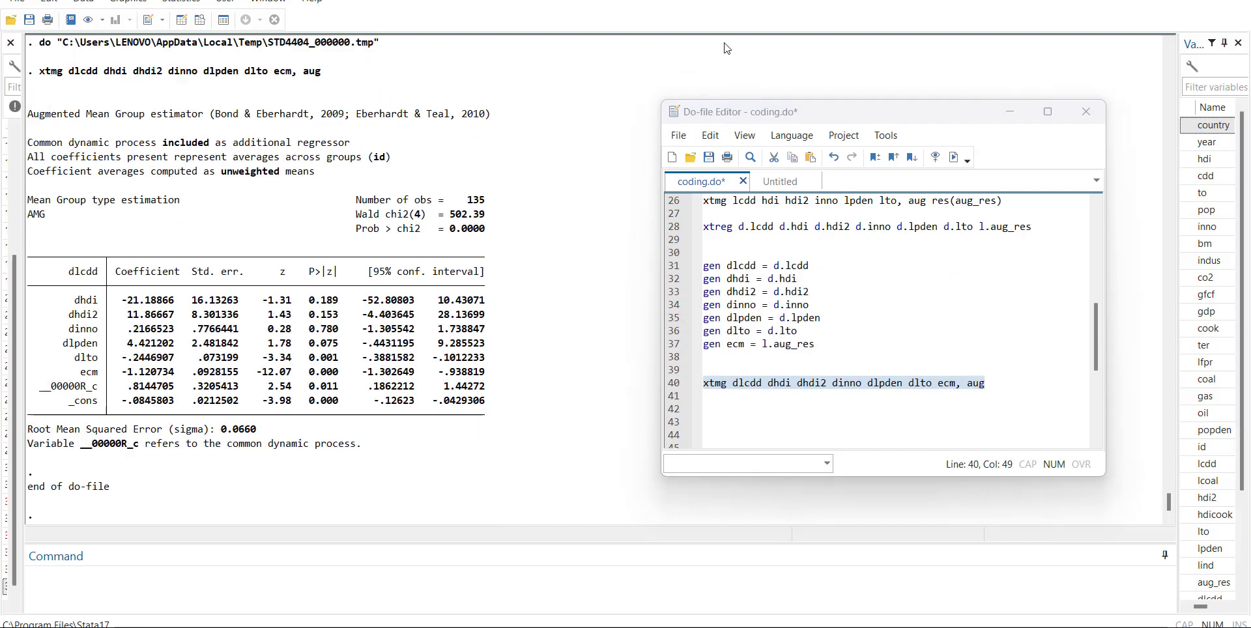
Step: Run the seven gen lines, then the line 40 xtmg model with ecm (ecm -1.120734, p 0.000)
left_click_drag(822, 357, 703, 265)
left_click(955, 157)
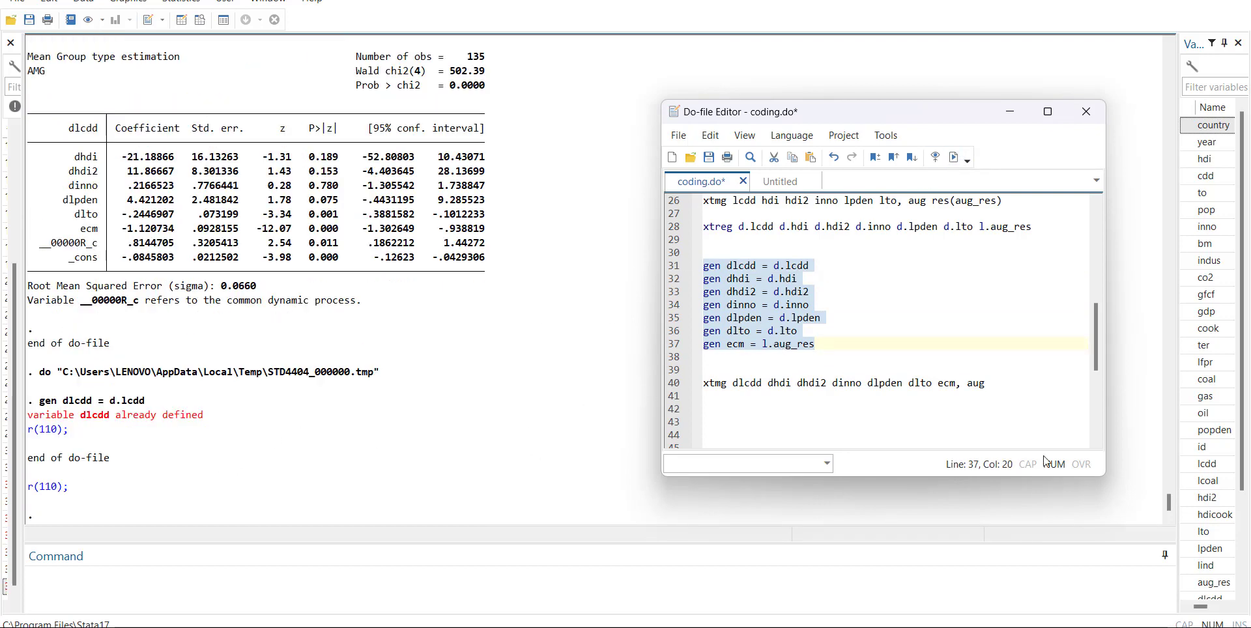
scroll(1241, 557, "down", 3)
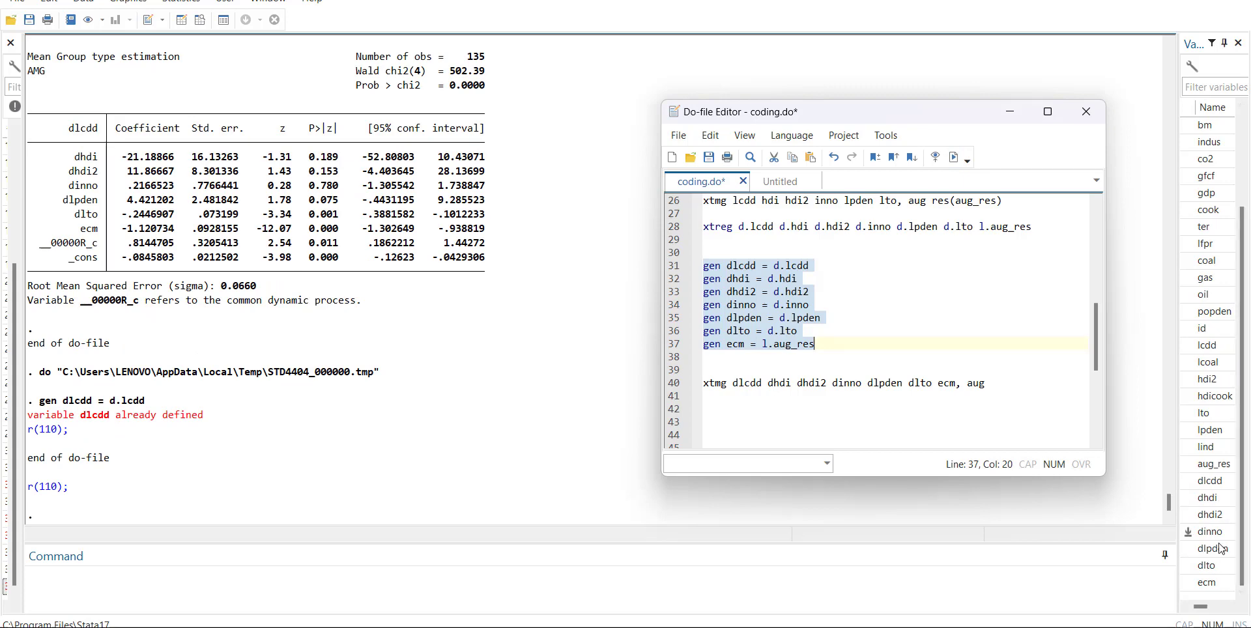
left_click(790, 344)
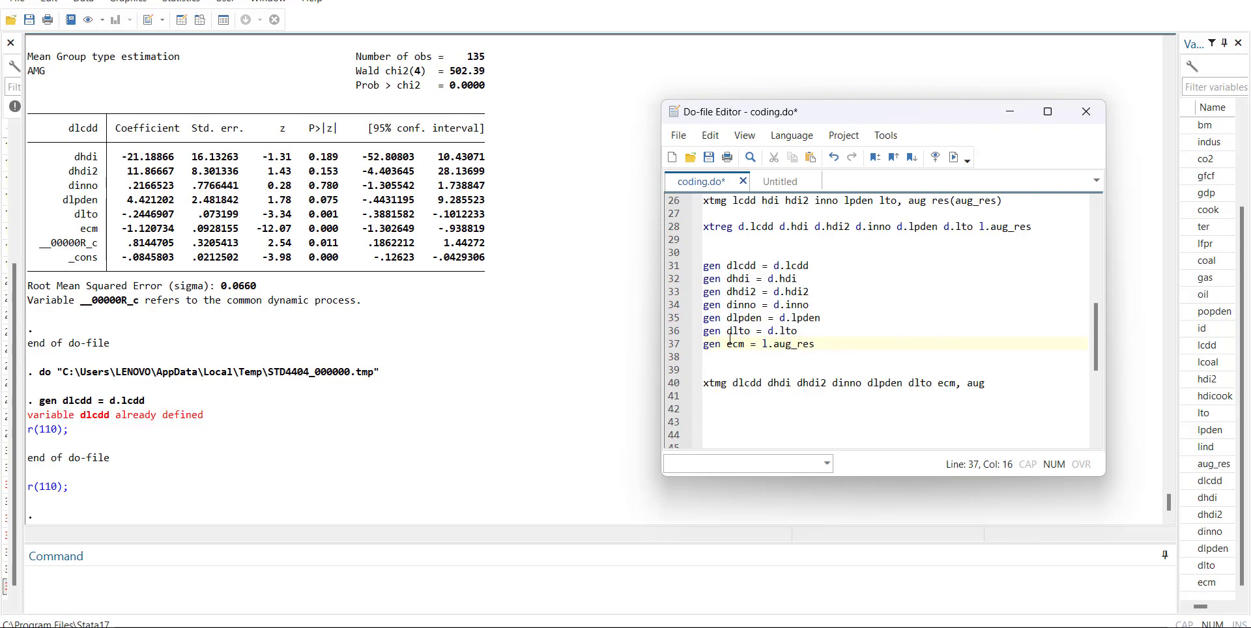
left_click(660, 385)
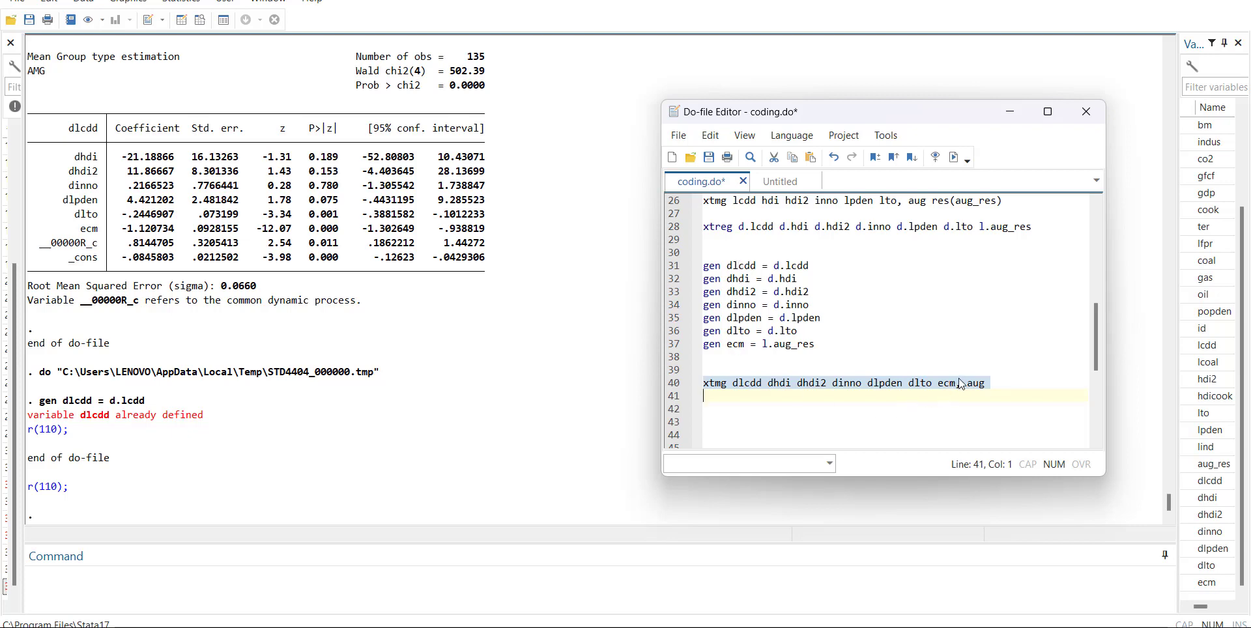
left_click(953, 157)
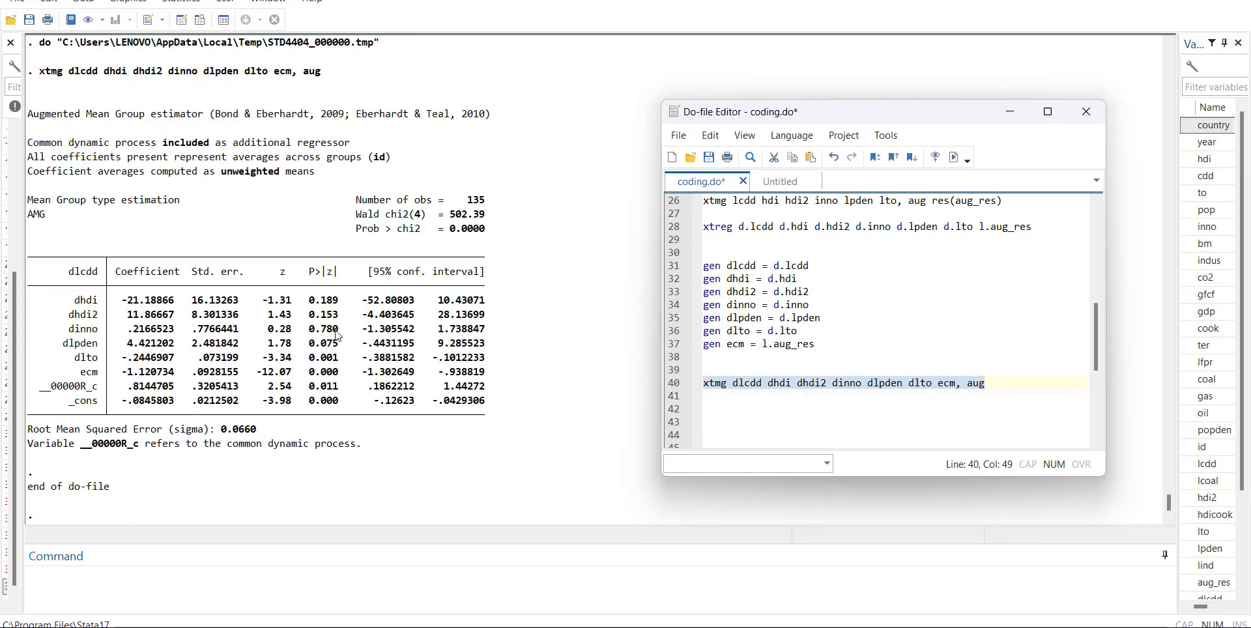
left_click_drag(117, 378, 361, 363)
Step: Highlight the ecm row (−1.120734, z −12.07, p 0.000) and bring back the coding.do editor
left_click(162, 379)
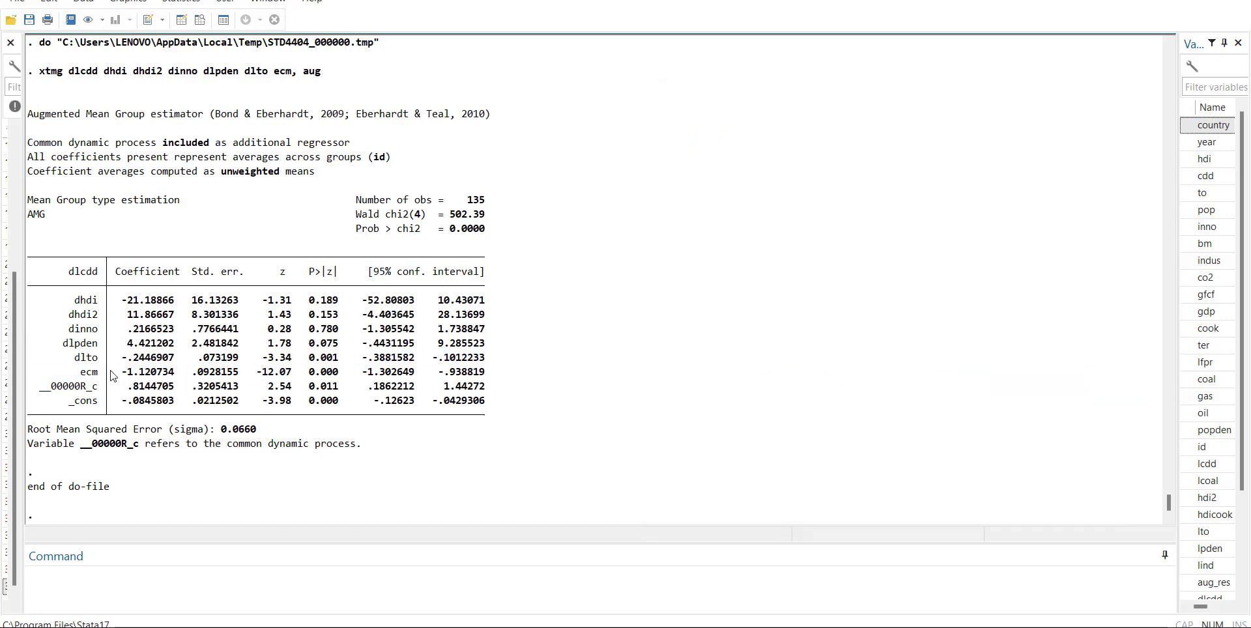
left_click_drag(112, 377, 344, 377)
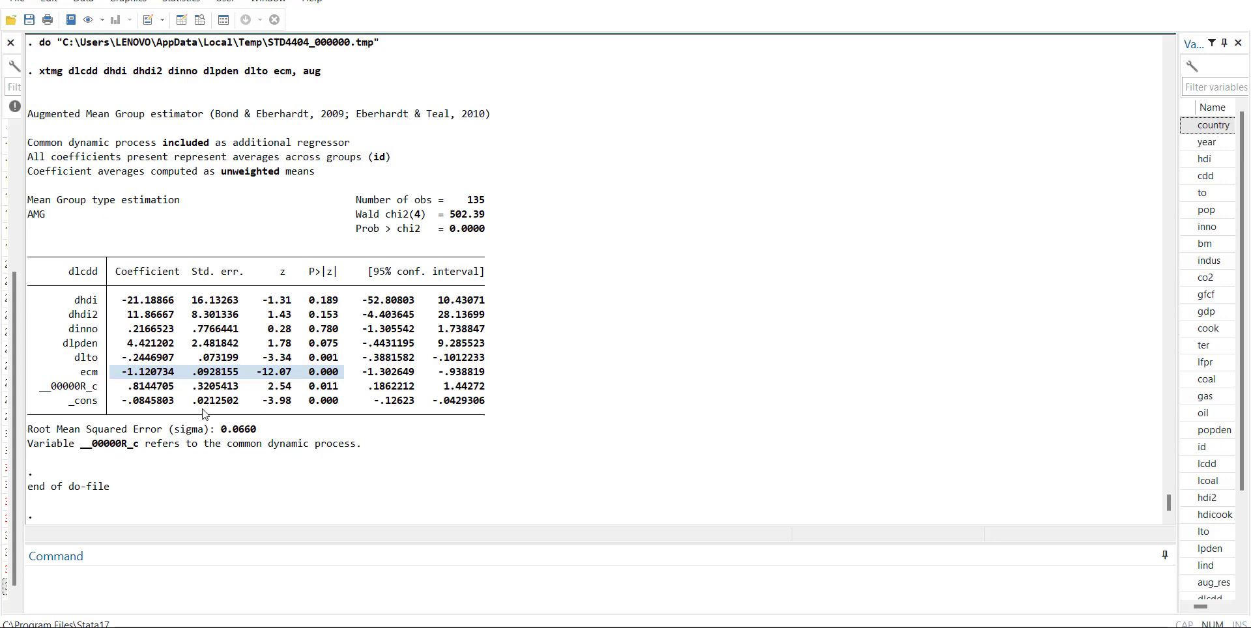
mouse_move(769, 625)
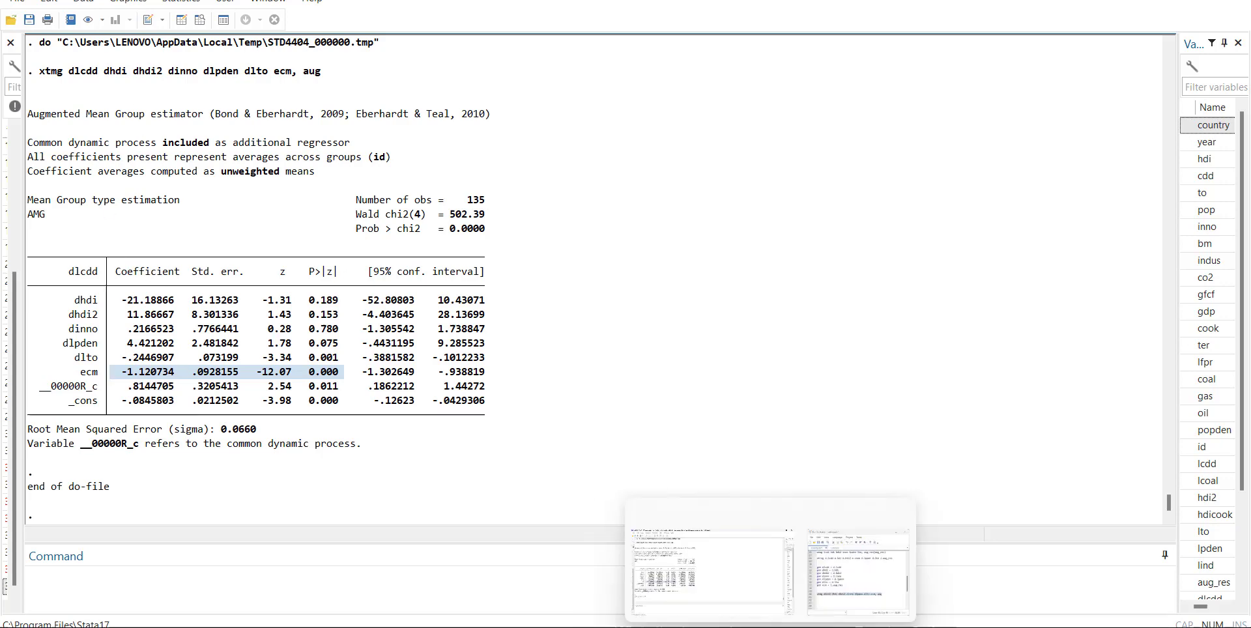
left_click(851, 578)
Step: Review the long-run AMG command on line 26 and the short-run xtmg command on line 40
scroll(801, 312, "up", 3)
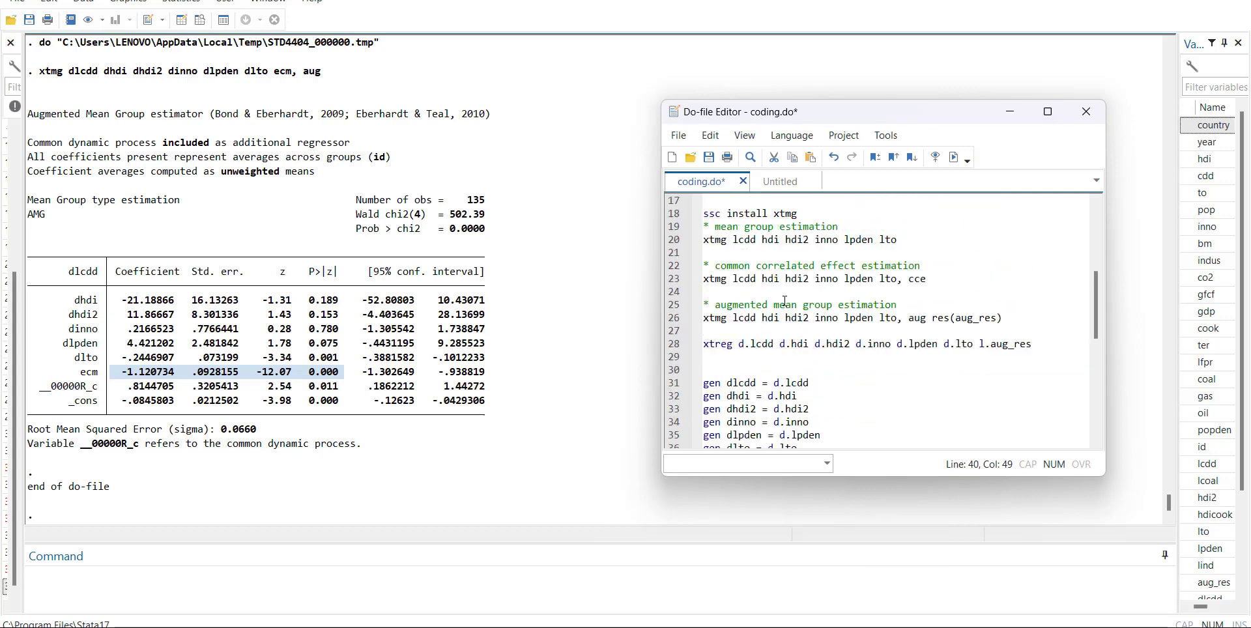
left_click(681, 318)
scroll(681, 323, "down", 3)
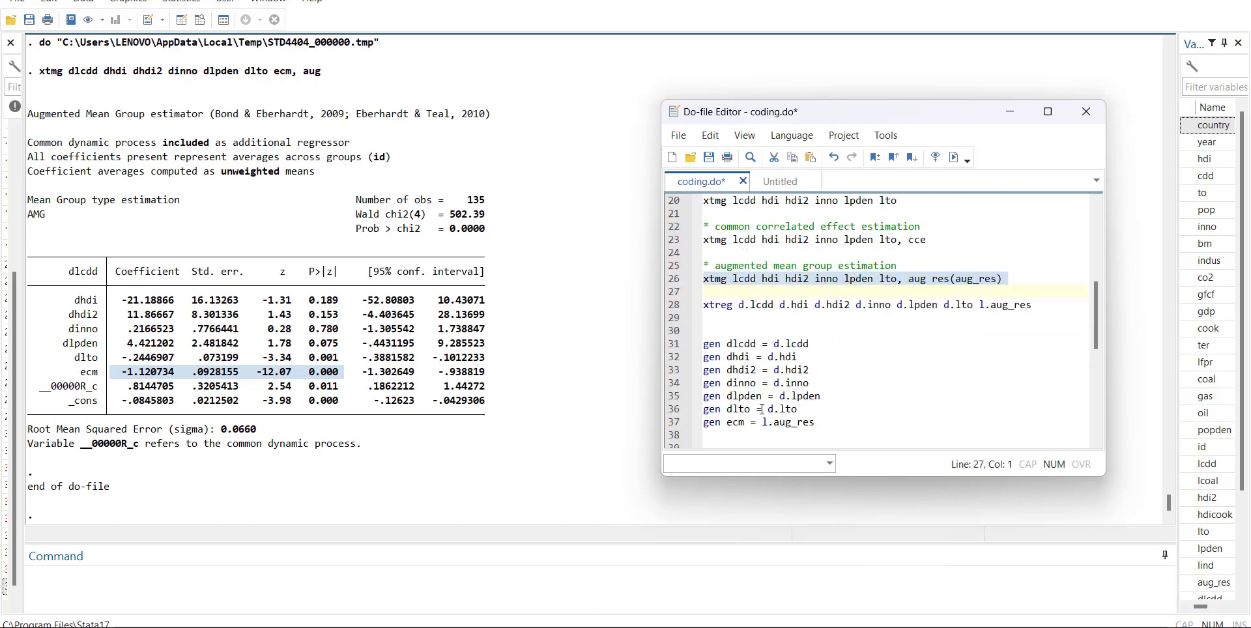
left_click(681, 390)
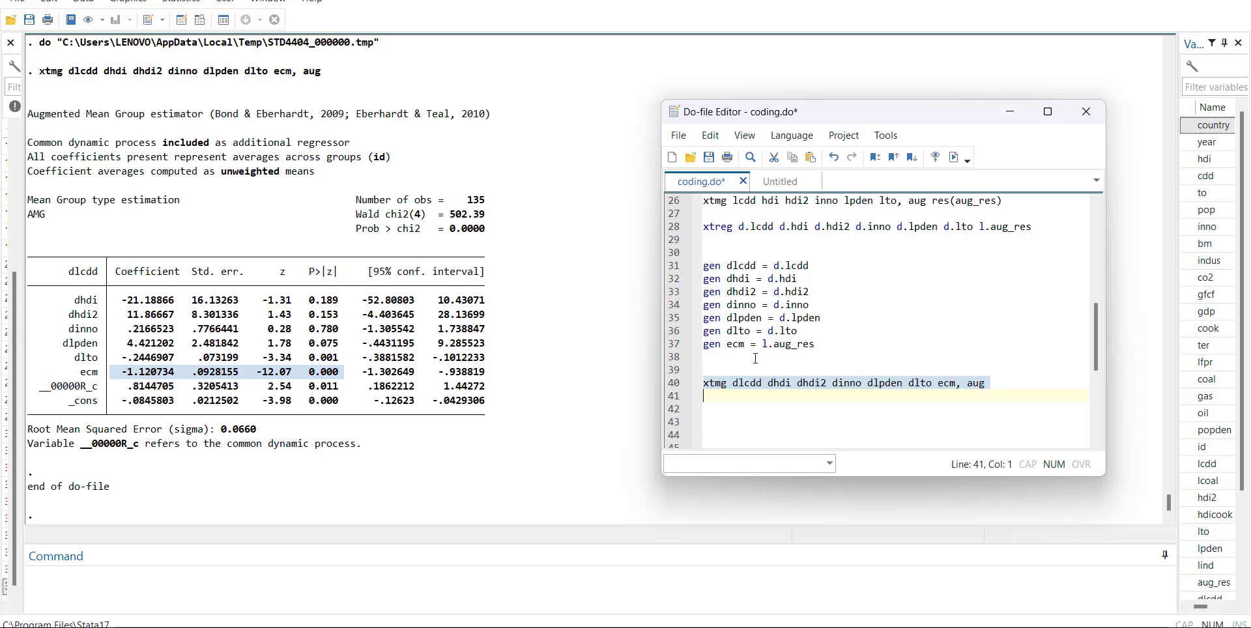
left_click(805, 330)
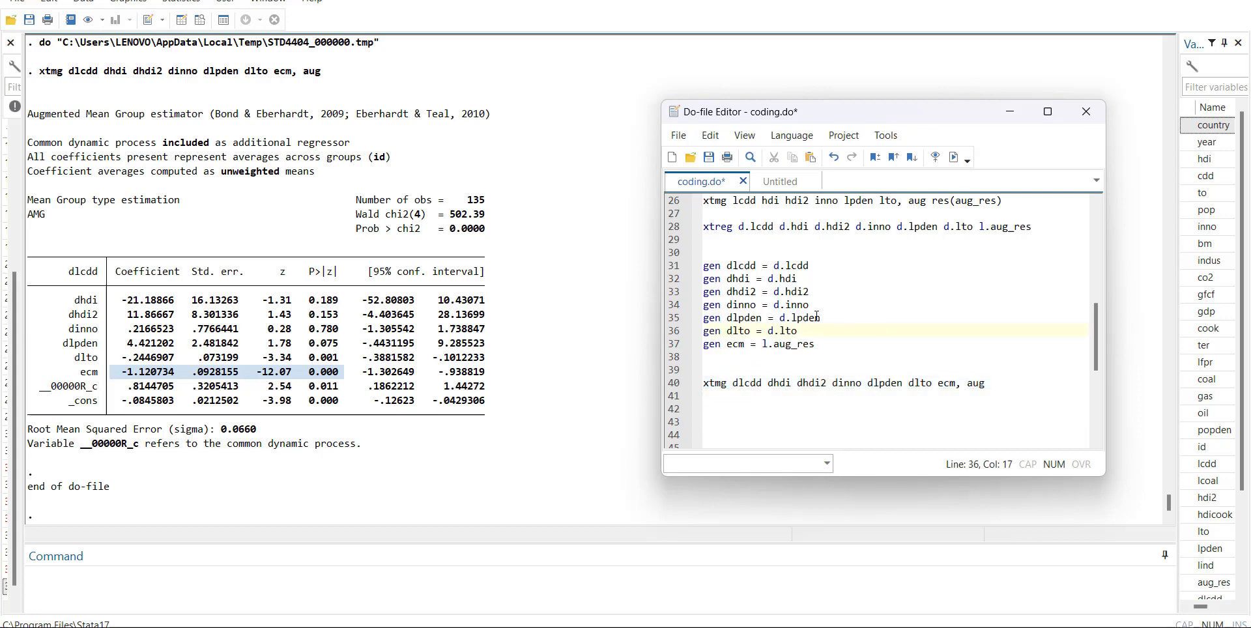